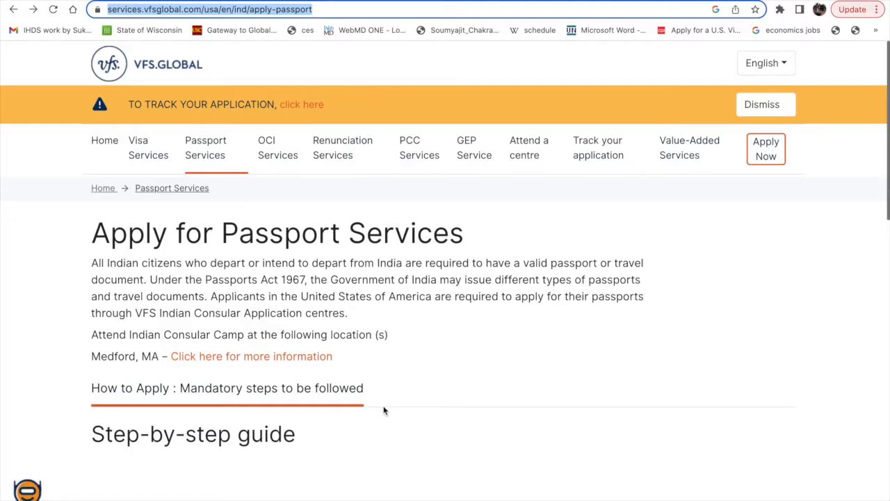
Look through the step-by-step passport guide and open the passport types and required documentation page linked in step 1.
scroll(383, 411, "down", 5)
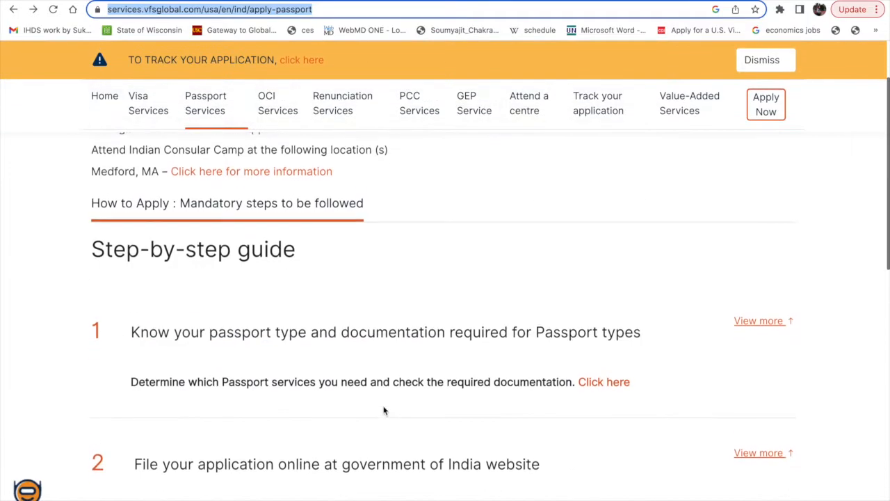
scroll(234, 292, "down", 3)
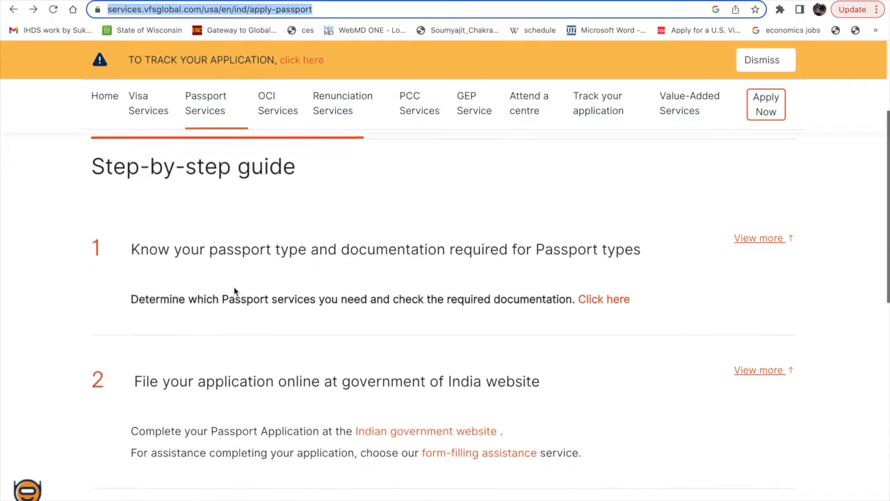
scroll(234, 291, "down", 5)
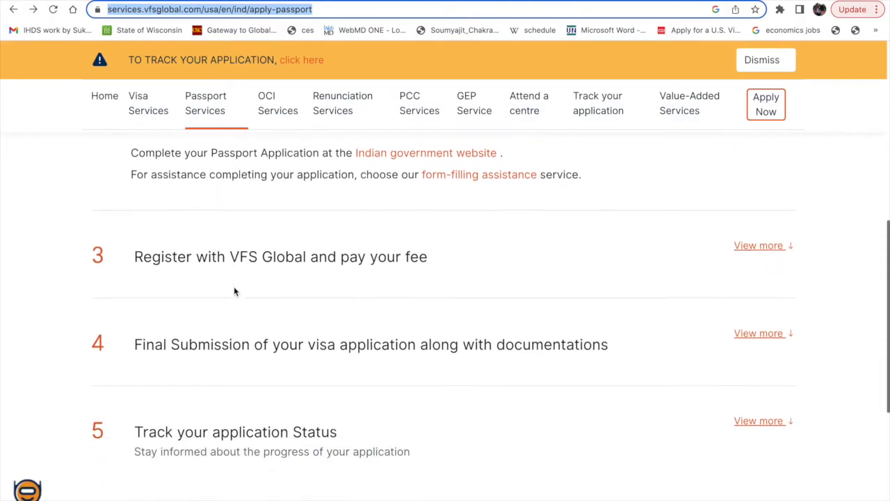
scroll(234, 291, "up", 2)
scroll(234, 291, "up", 4)
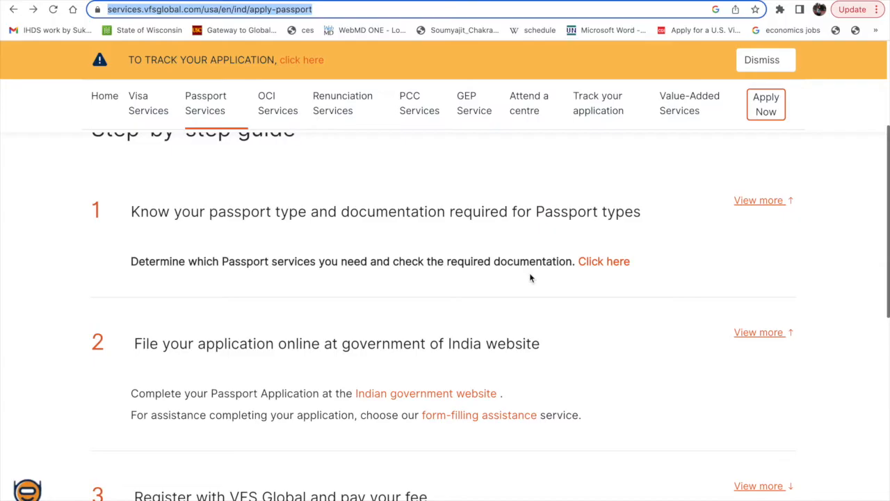
left_click(599, 261)
Choose Re-issuance of Passport - Tatkal Service as the passport type and read which applicant categories are not eligible.
scroll(289, 362, "down", 2)
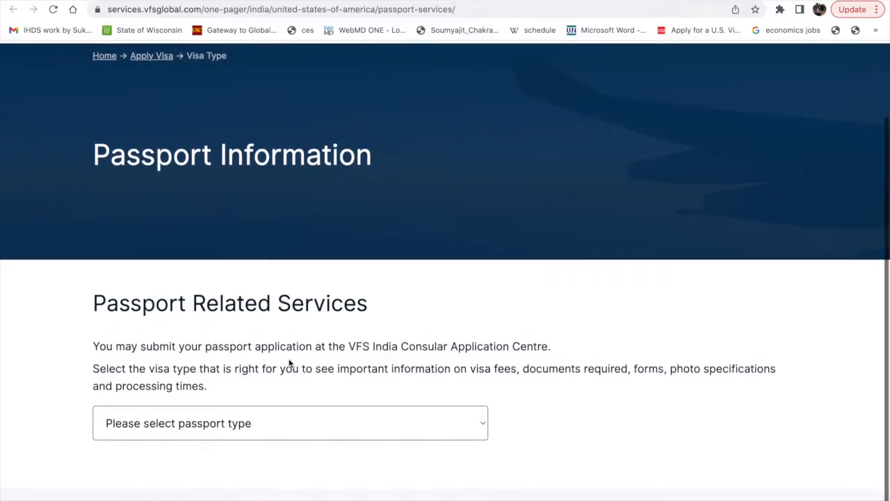
left_click(243, 416)
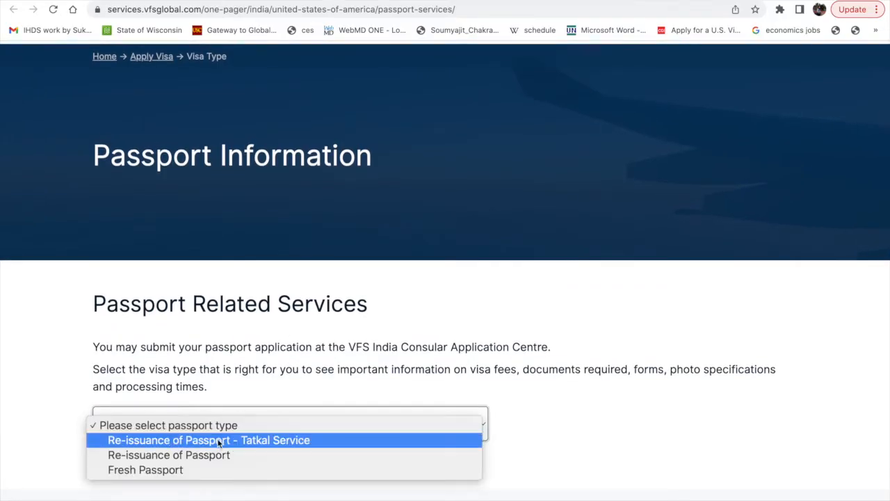
left_click(219, 442)
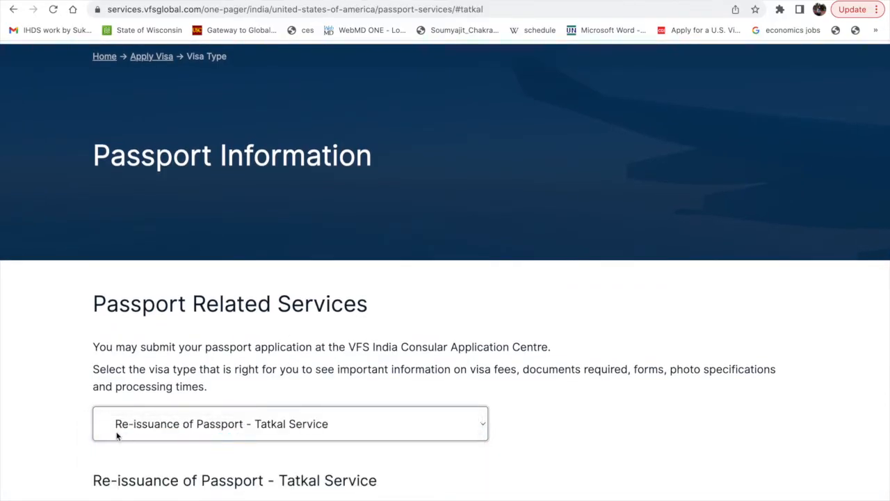
scroll(254, 443, "down", 6)
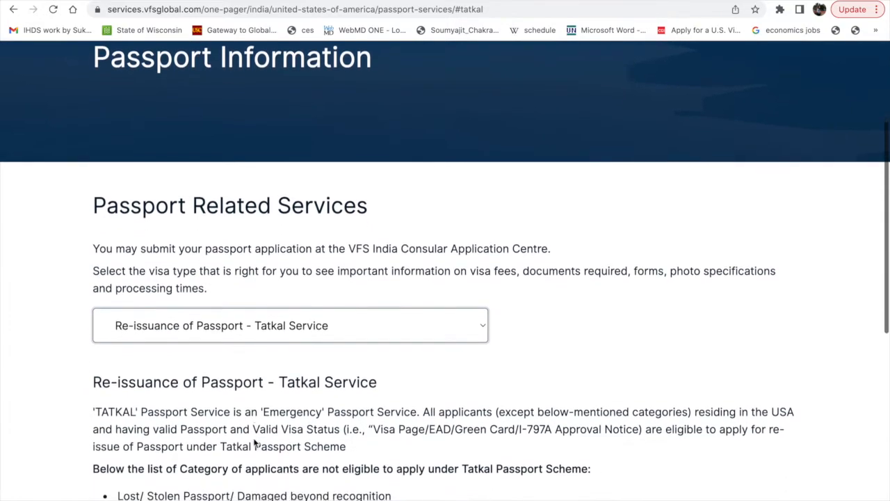
scroll(255, 443, "down", 1)
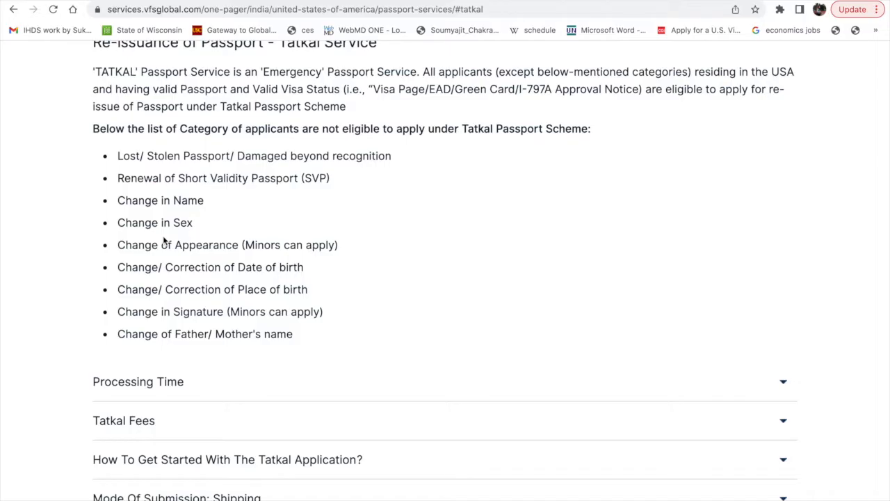
scroll(192, 260, "down", 1)
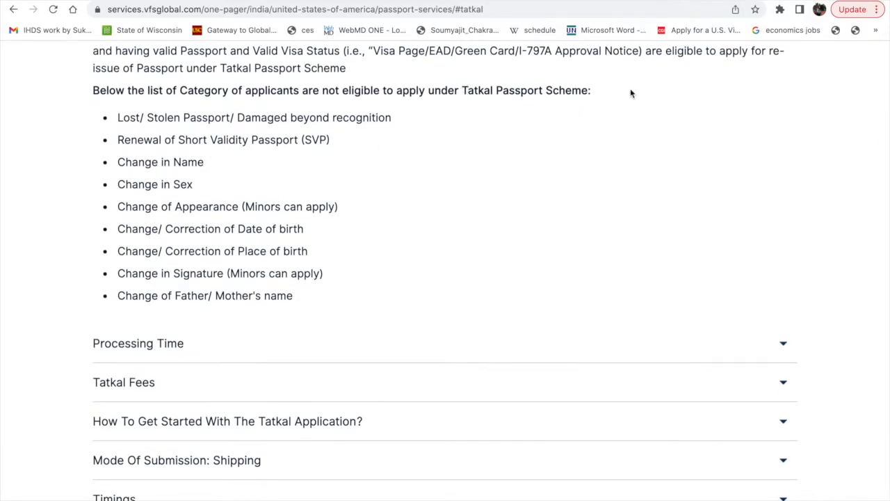
Expand the Processing Time section and highlight the business-day duration for cases with a clear Police Verification Report.
scroll(104, 379, "down", 1)
left_click(159, 300)
scroll(151, 412, "down", 1)
left_click_drag(118, 268, 224, 269)
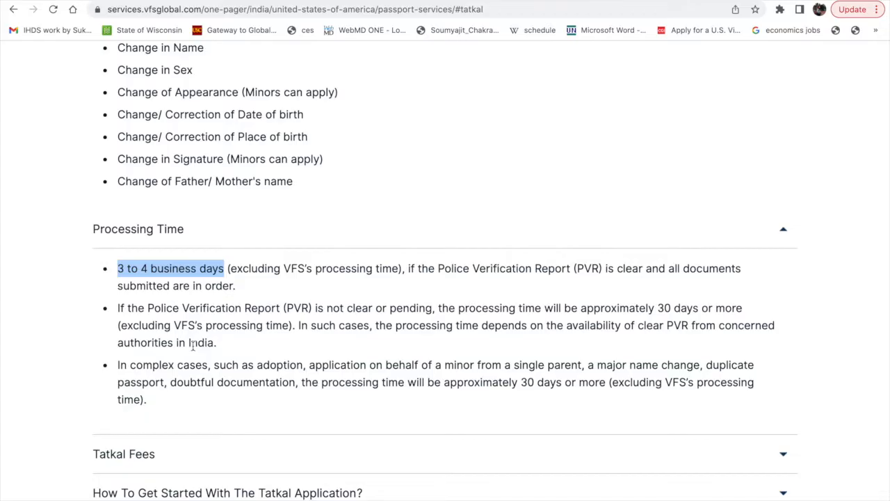
scroll(237, 380, "down", 2)
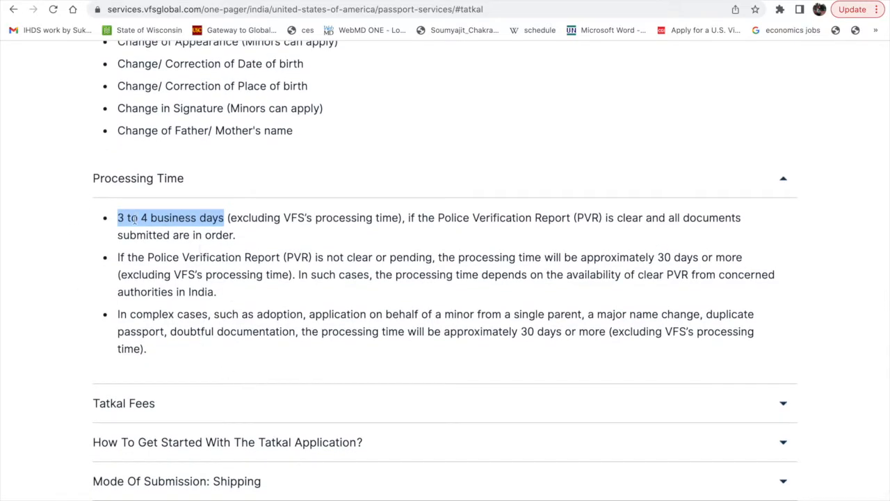
left_click_drag(121, 218, 174, 218)
Expand the Tatkal Fees section and highlight the adult 10-year passport validity and its total fee.
scroll(220, 350, "down", 1)
left_click(139, 359)
scroll(148, 426, "down", 3)
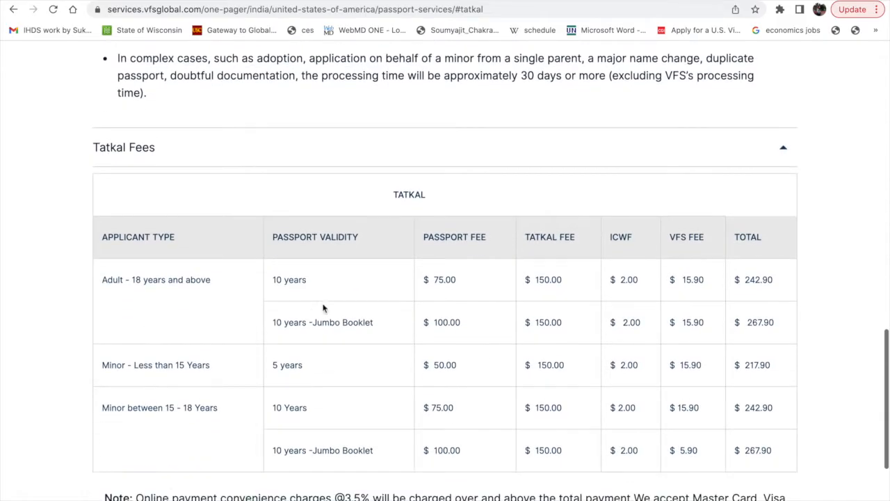
left_click_drag(272, 280, 310, 286)
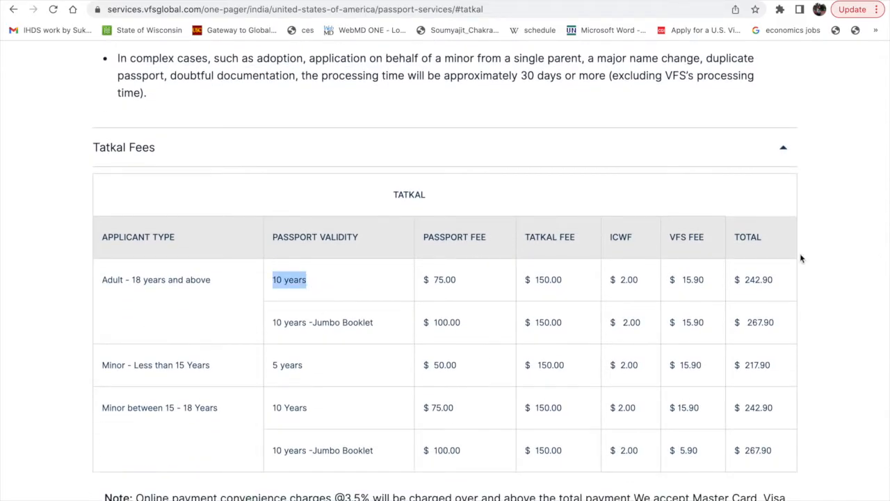
left_click(737, 279)
left_click_drag(736, 279, 775, 281)
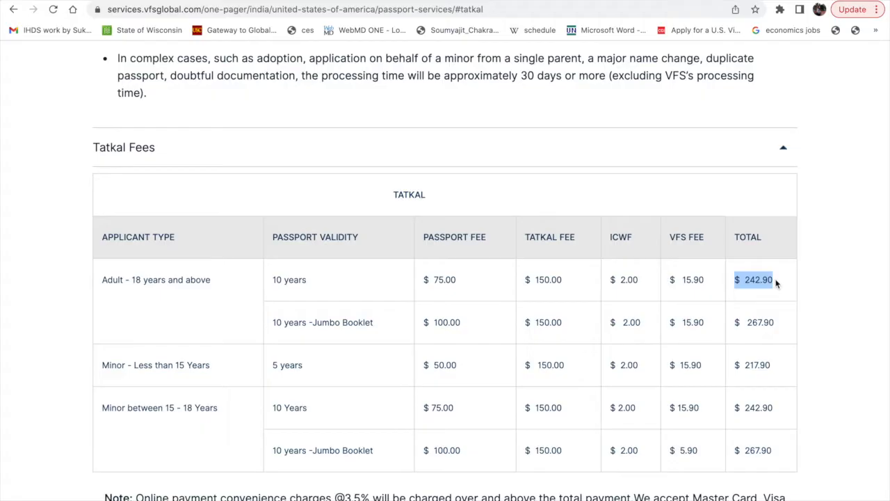
Expand How To Get Started With The Tatkal Application and its Step 1, and review the adult re-issuance document checklist table.
scroll(433, 339, "down", 3)
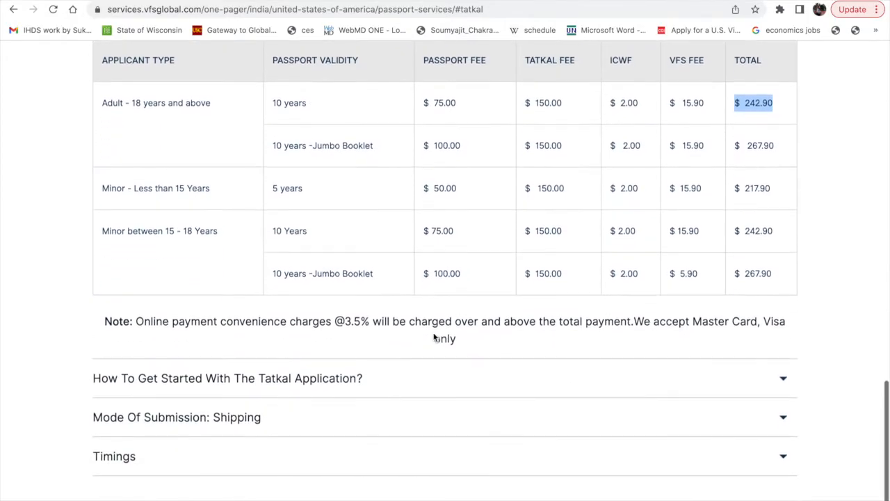
left_click(184, 372)
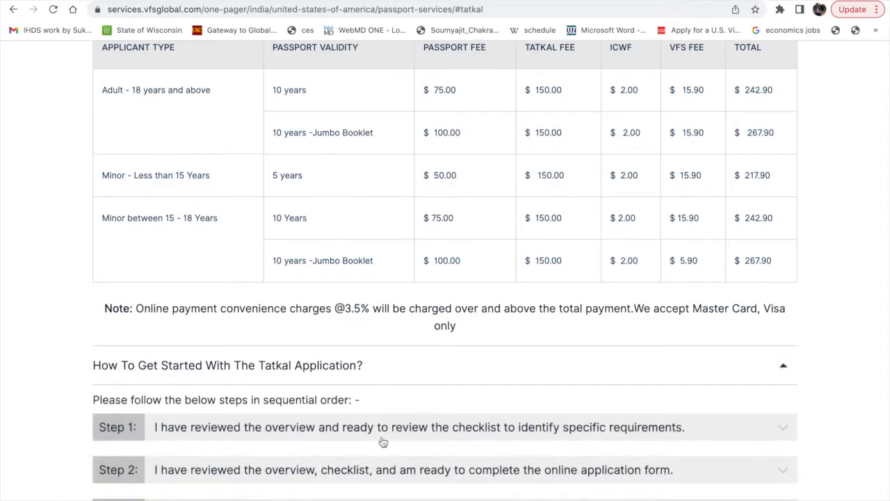
scroll(383, 442, "down", 1)
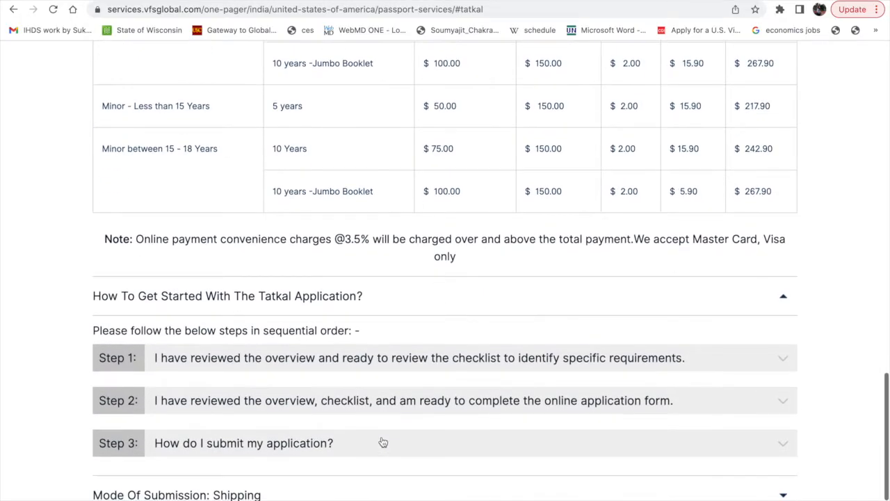
left_click(198, 360)
scroll(381, 397, "down", 3)
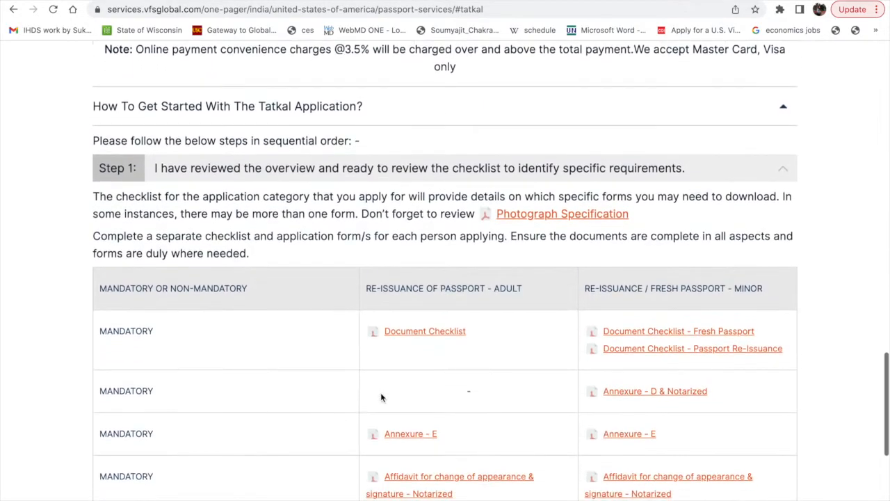
scroll(365, 290, "down", 1)
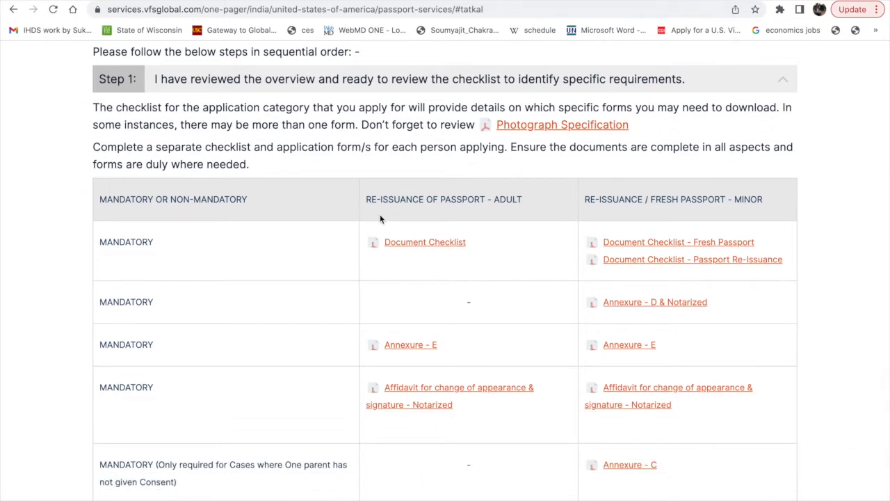
Expand Step 2 on completing the online application form and examine the table of consular centre jurisdictions.
scroll(526, 449, "down", 3)
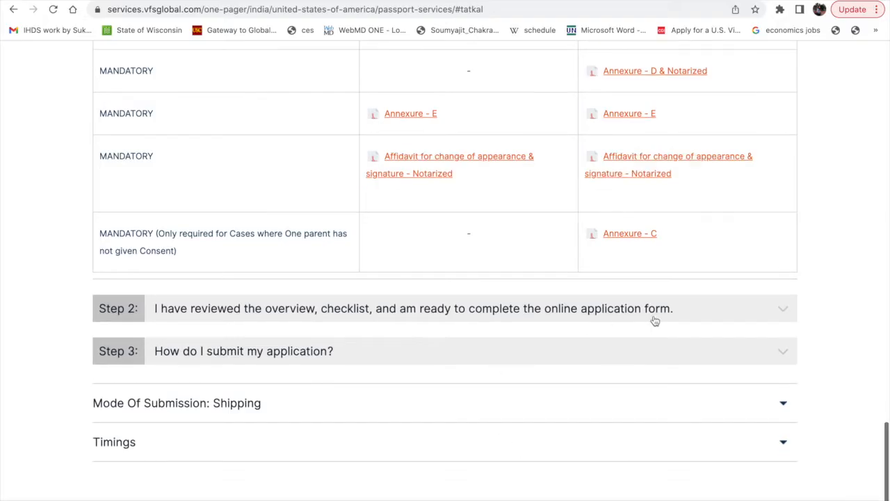
left_click(653, 319)
scroll(383, 421, "down", 1)
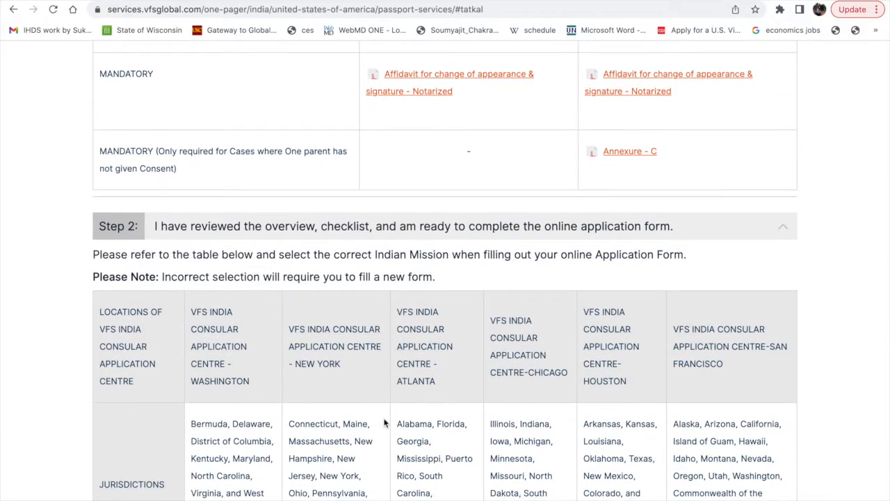
scroll(232, 357, "down", 1)
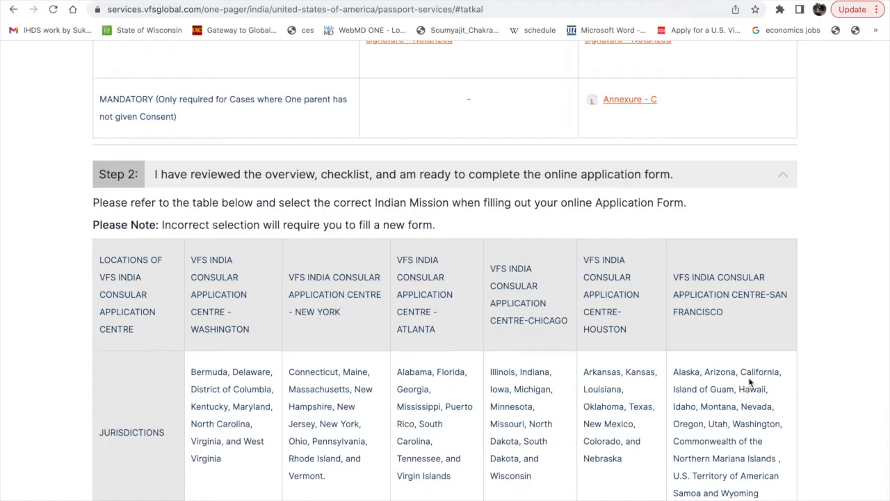
scroll(716, 490, "down", 1)
scroll(733, 493, "down", 1)
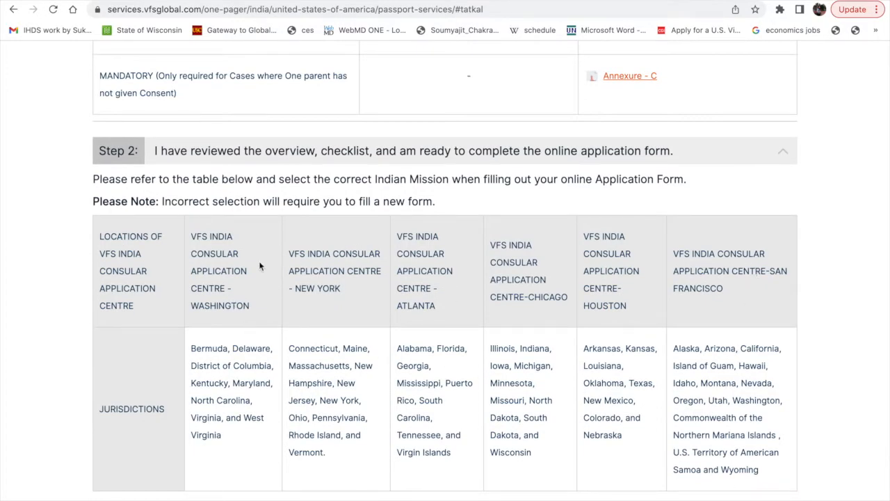
scroll(222, 447, "down", 1)
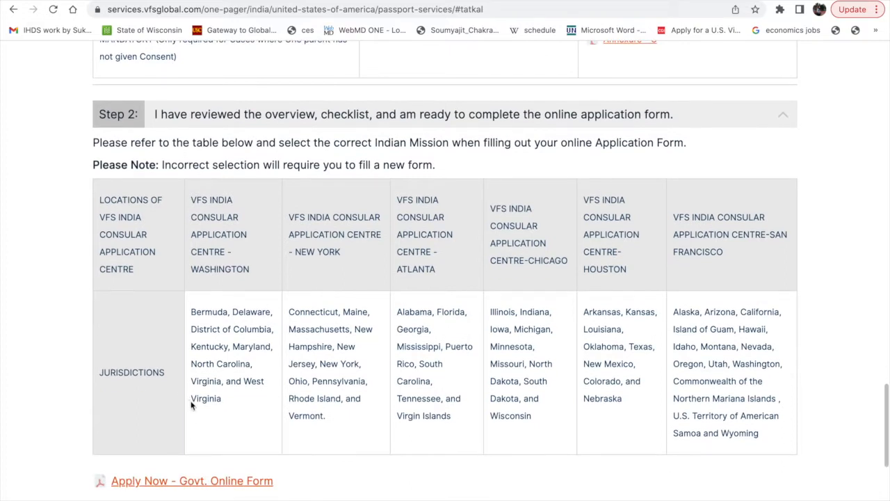
Highlight Virginia with its Washington centre and Wisconsin with its Chicago centre in the jurisdictions table.
left_click_drag(191, 397, 223, 402)
left_click_drag(193, 270, 254, 272)
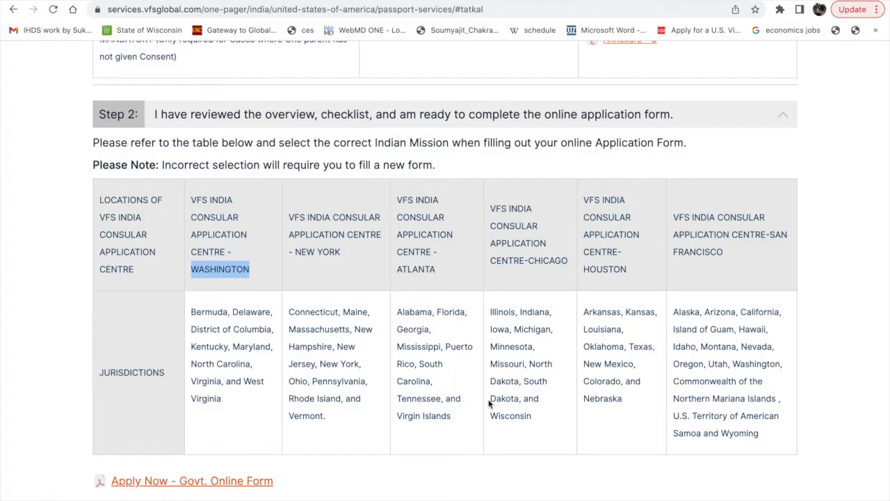
left_click_drag(492, 415, 532, 417)
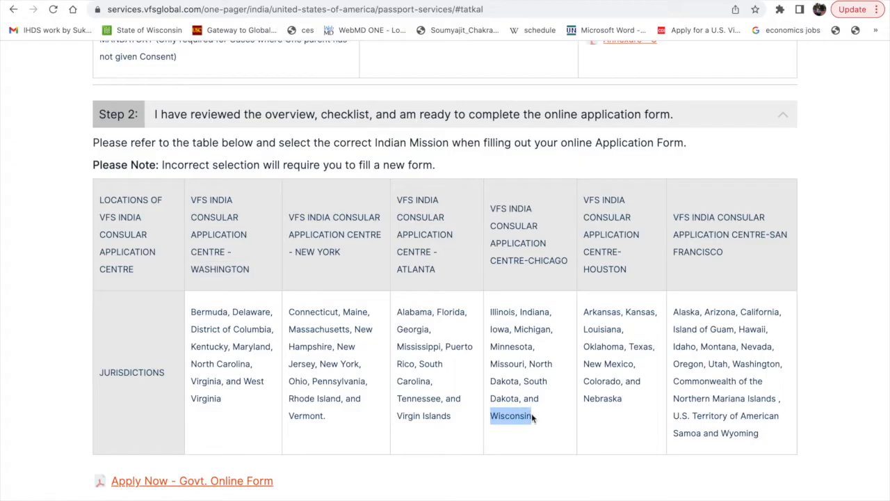
left_click(530, 260)
left_click_drag(530, 260, 568, 262)
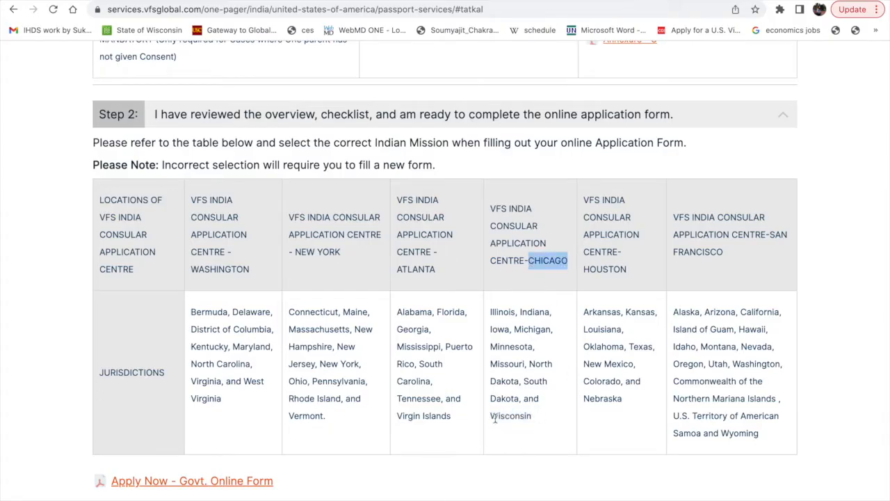
Read the important notes under the government form link, and expand Step 3 on how to submit the application.
scroll(507, 447, "down", 1)
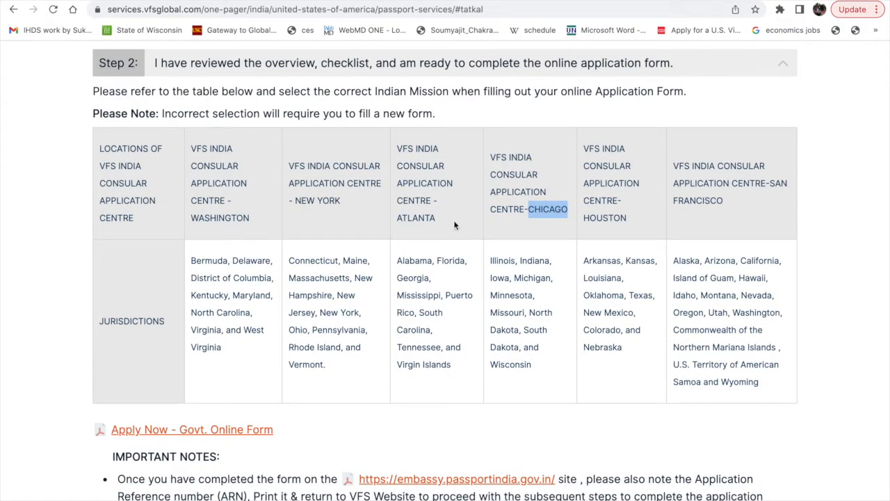
scroll(454, 224, "down", 1)
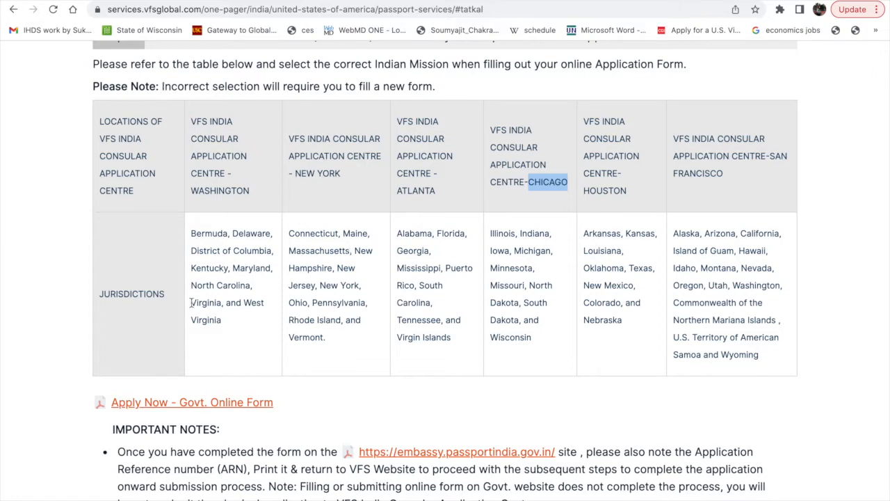
scroll(192, 307, "down", 5)
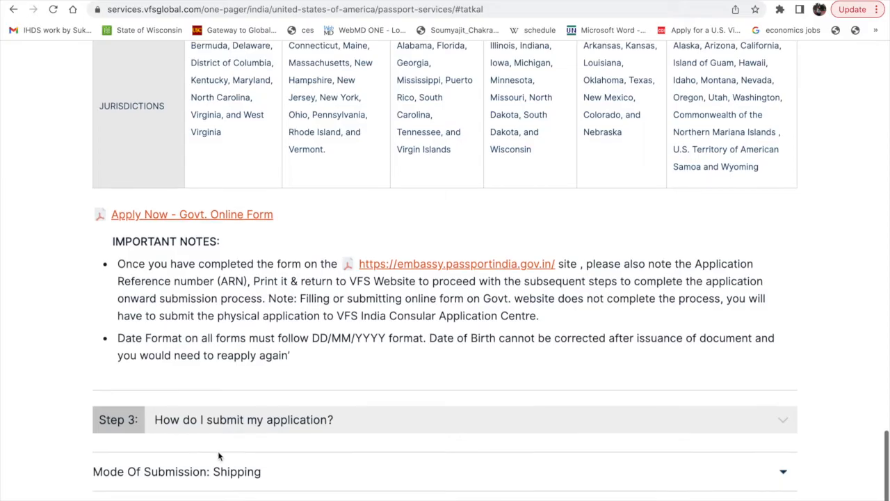
left_click(374, 416)
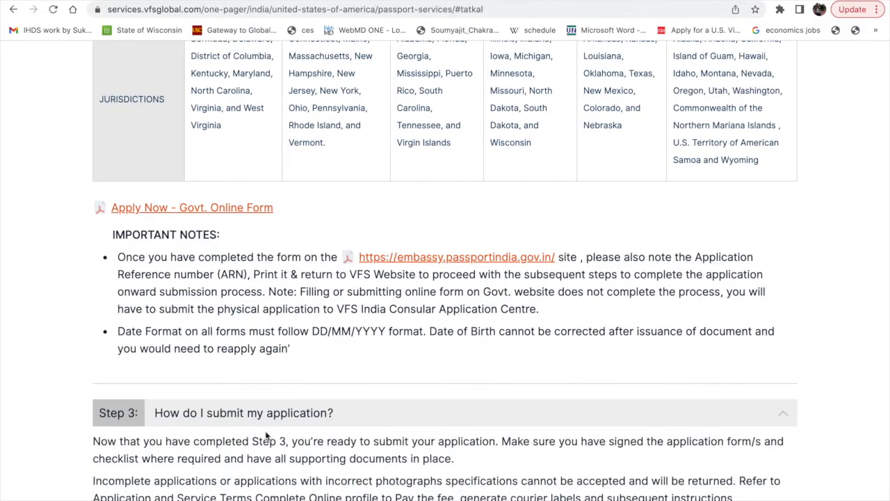
scroll(267, 437, "down", 2)
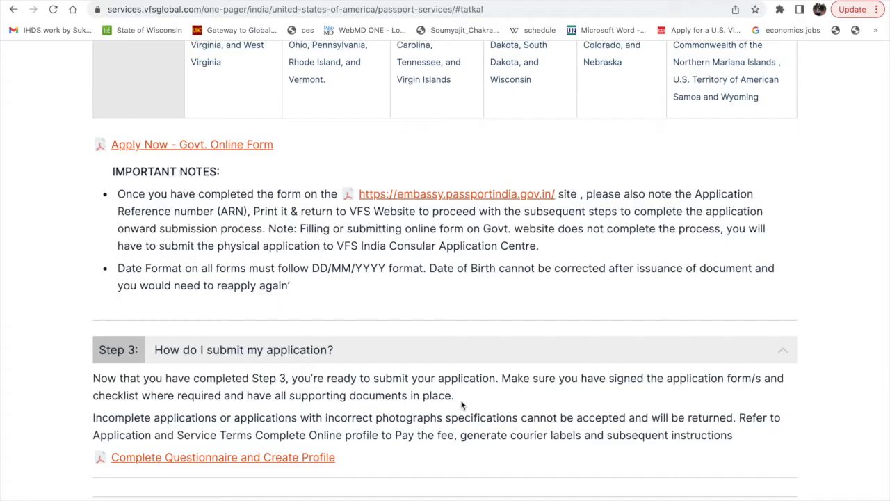
scroll(286, 417, "down", 1)
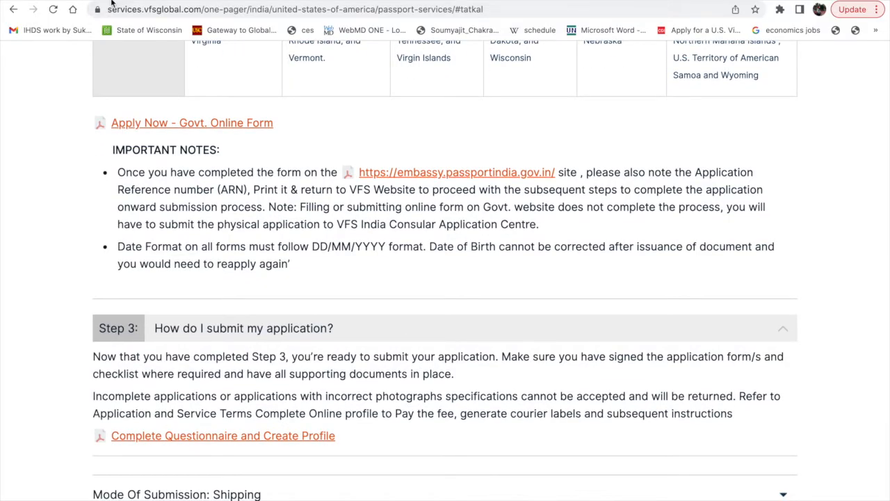
Return to the VFS Global passport application page and open the Indian government website link under step 2.
left_click(123, 0)
scroll(255, 331, "down", 2)
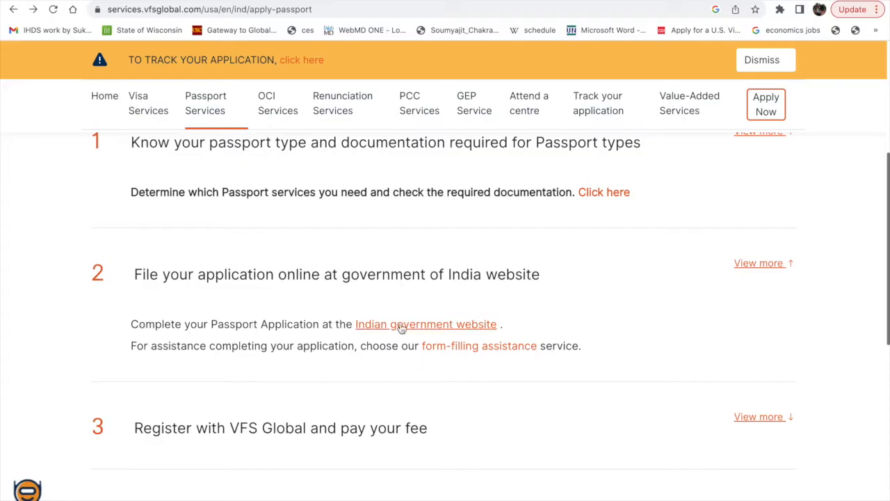
double_click(91, 273)
left_click(438, 325)
Choose USA as the country from which to apply for passport services.
scroll(569, 288, "down", 3)
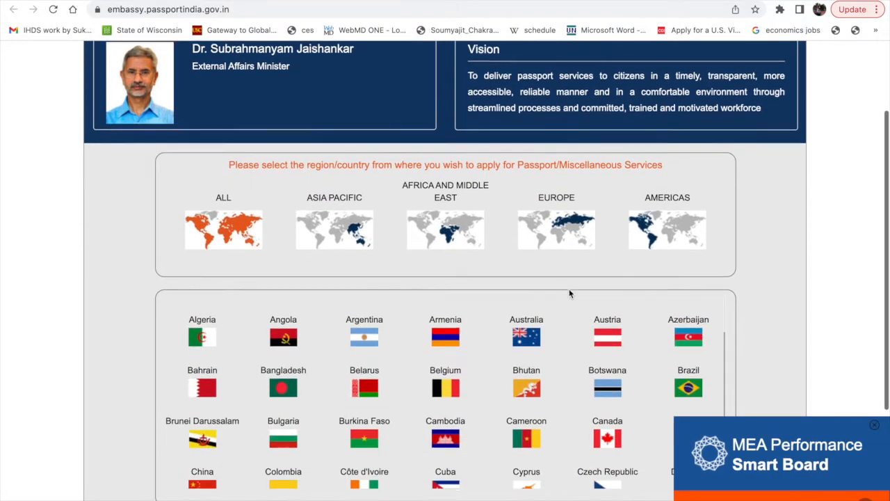
scroll(569, 292, "down", 2)
scroll(568, 293, "down", 8)
scroll(570, 292, "down", 6)
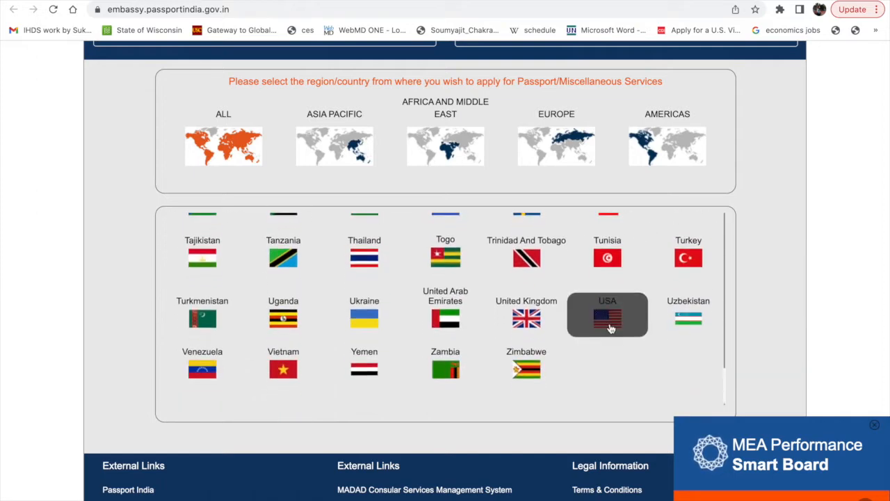
left_click(614, 325)
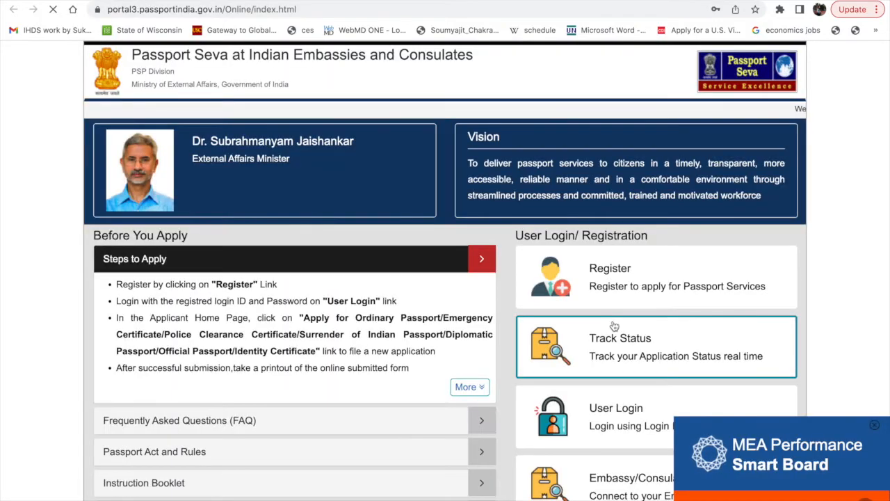
Look over the application steps and login options for the USA, and open the new user registration form.
scroll(451, 292, "down", 2)
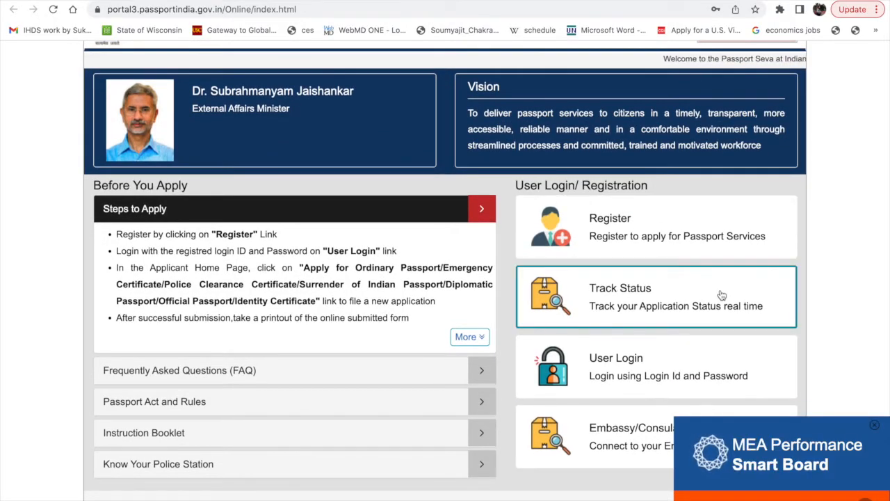
scroll(593, 434, "down", 2)
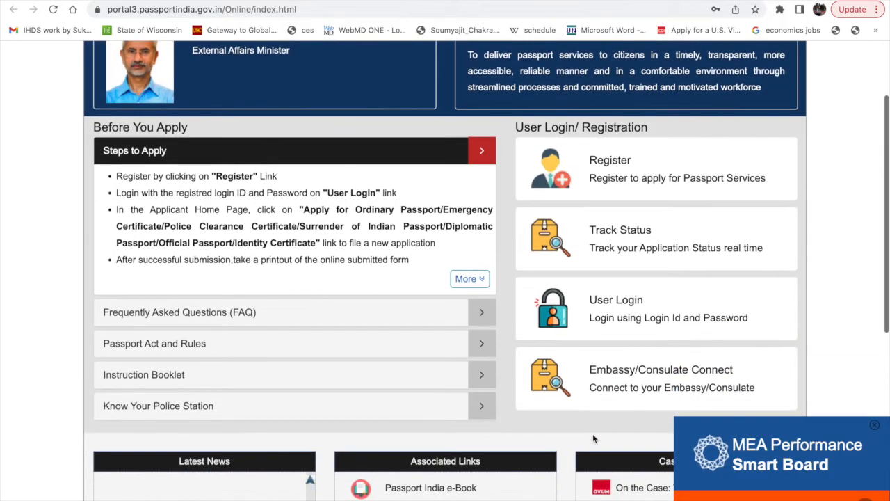
left_click(599, 162)
scroll(365, 225, "down", 1)
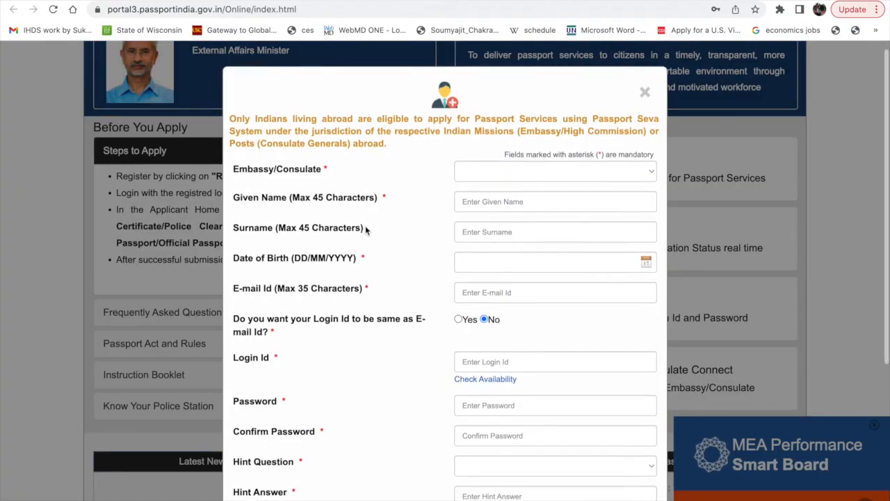
Browse the Embassy/Consulate options in the registration form and leave the field empty.
left_click(526, 176)
scroll(522, 287, "down", 5)
scroll(520, 287, "down", 15)
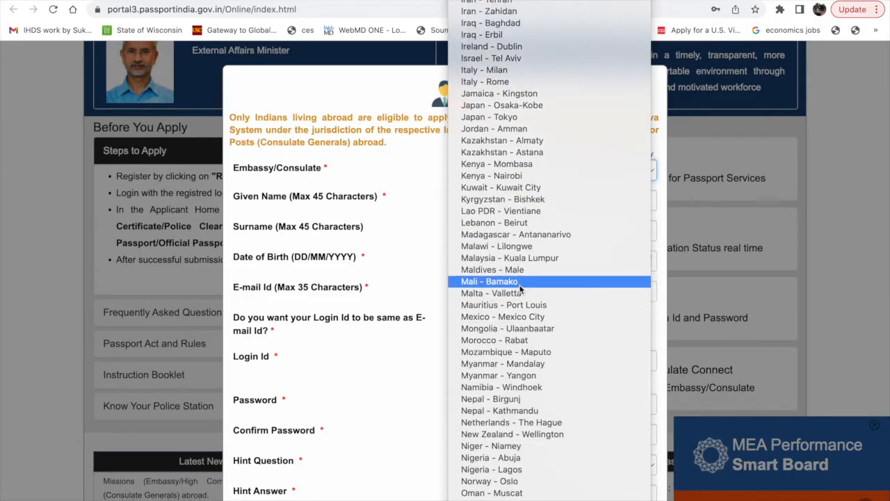
scroll(520, 288, "down", 1)
left_click(253, 214)
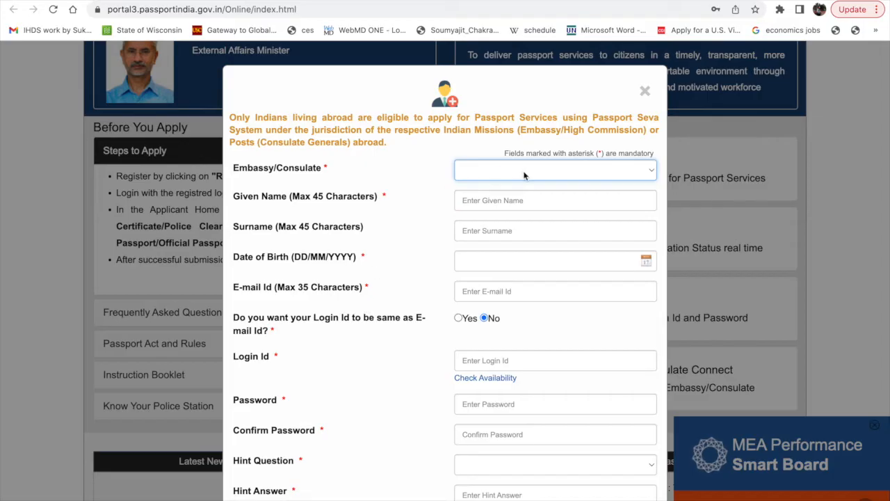
Review the registration fields from Embassy/Consulate down to the displayed characters, and close the form without registering.
scroll(521, 367, "down", 5)
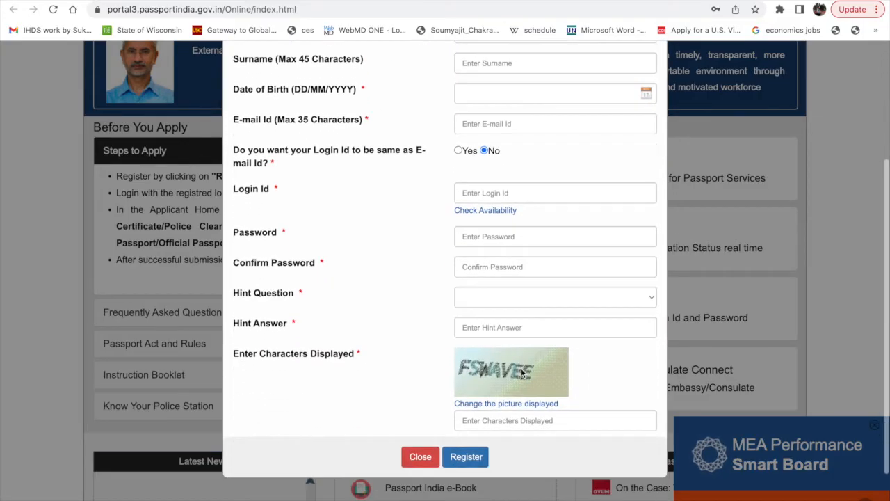
scroll(521, 367, "up", 3)
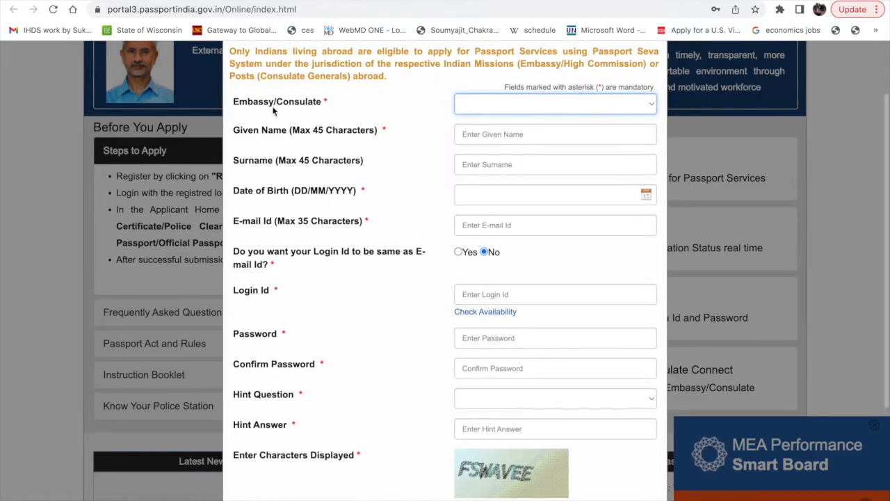
scroll(585, 312, "down", 4)
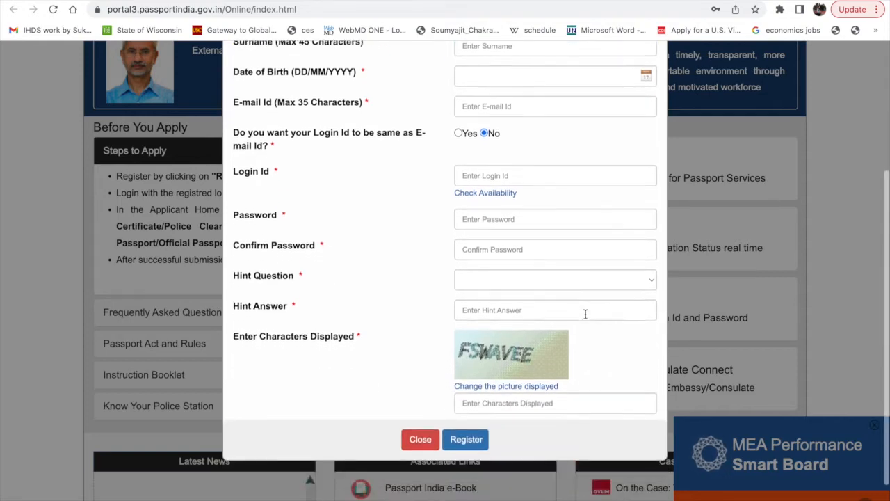
left_click(419, 439)
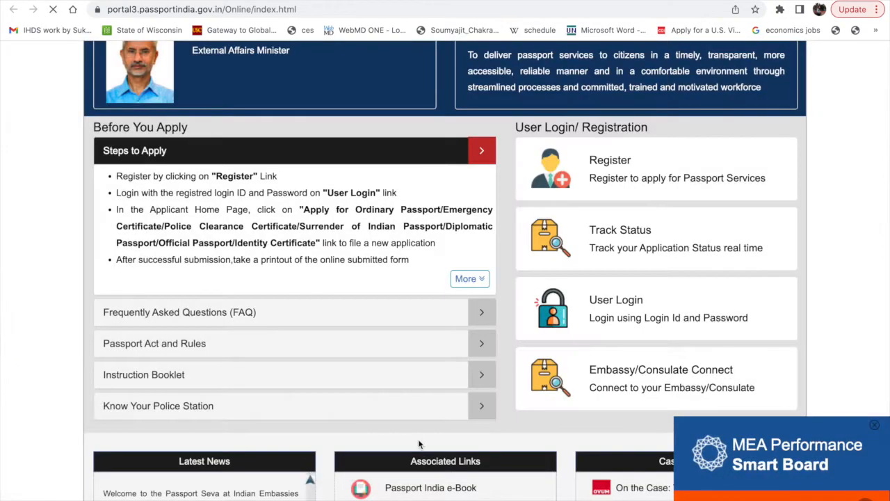
Open the User Login form for existing accounts on the Passport Seva home page.
scroll(418, 439, "up", 3)
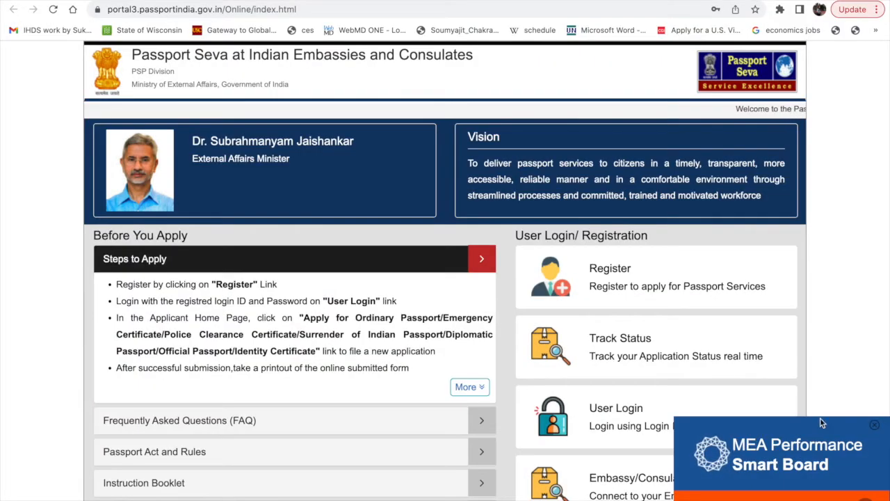
scroll(616, 285, "down", 1)
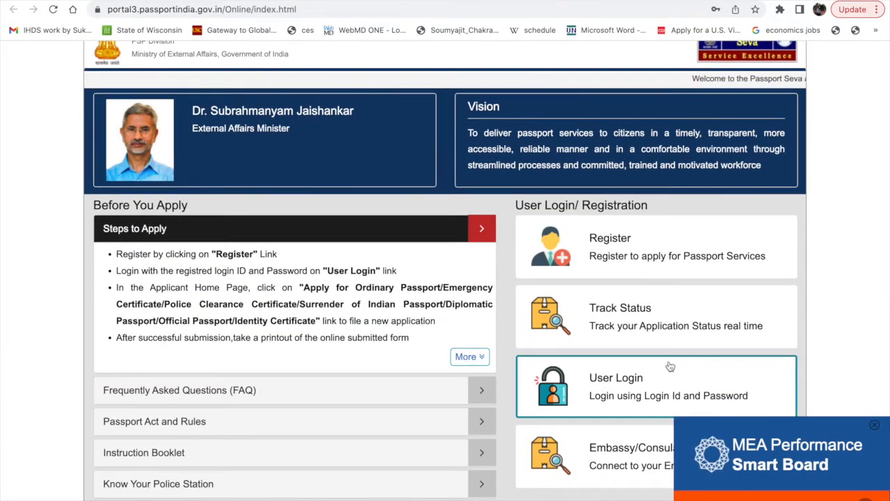
scroll(633, 337, "down", 1)
left_click(633, 336)
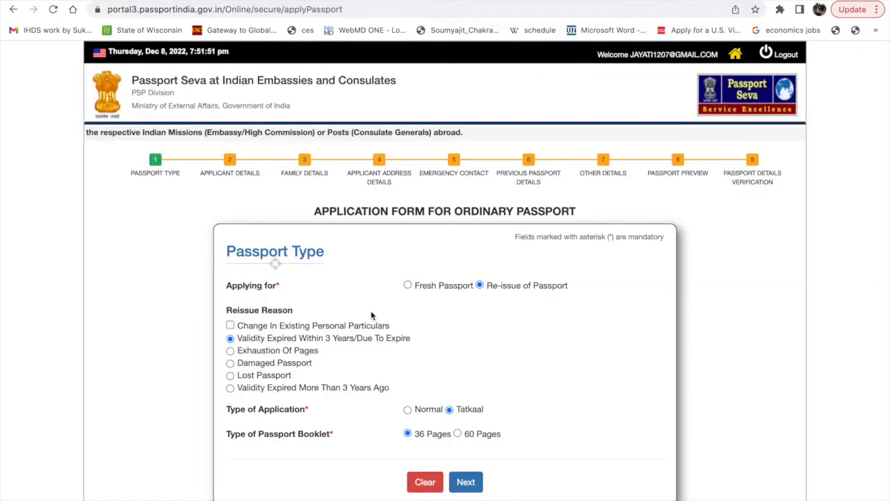
Check the passport type choices for re-issue reason, Tatkaal application and 36-page booklet, and continue to Applicant Details.
scroll(371, 315, "down", 2)
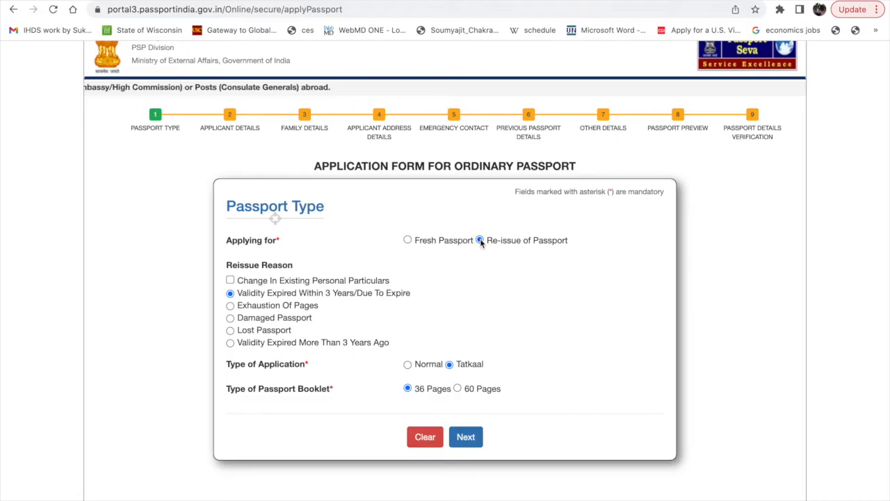
scroll(274, 213, "down", 1)
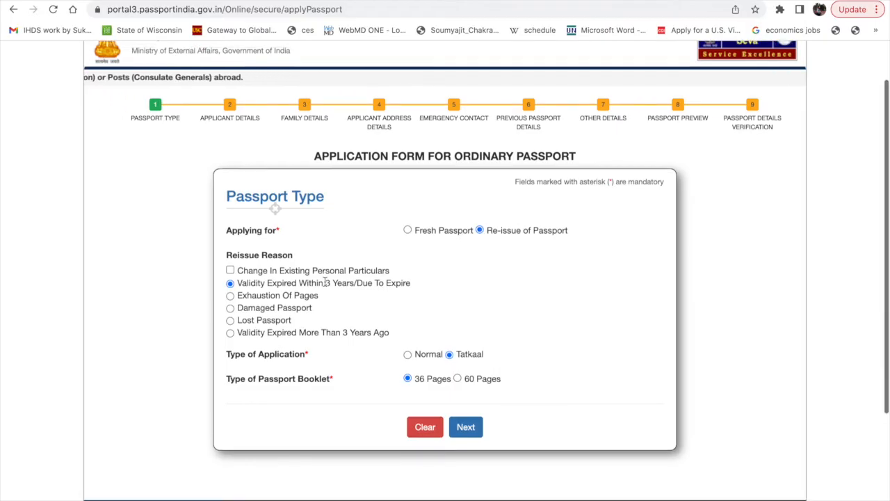
scroll(231, 256, "down", 1)
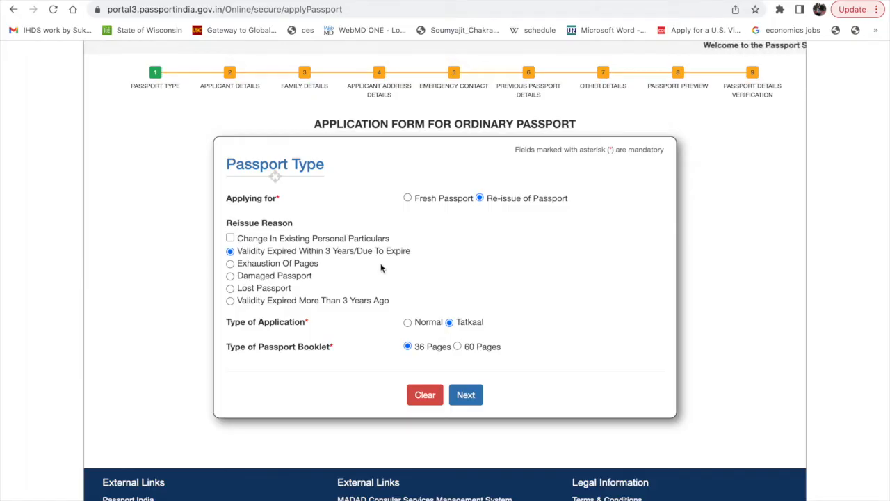
scroll(381, 266, "down", 1)
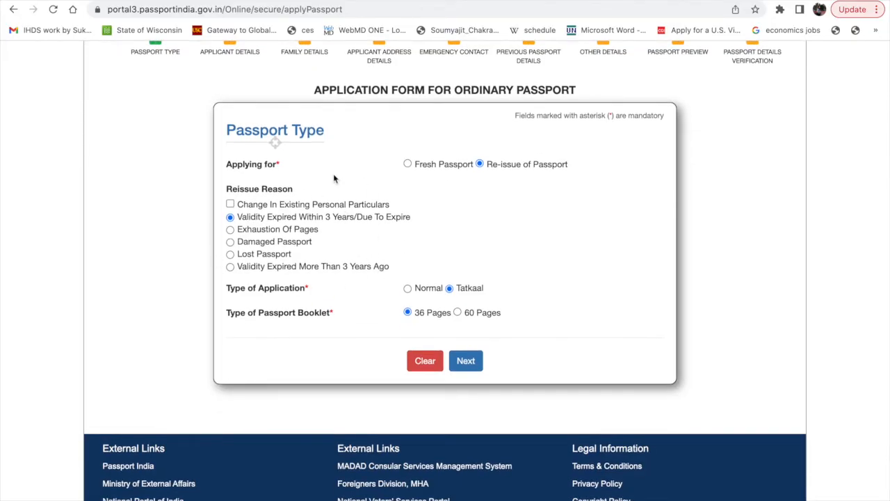
scroll(403, 269, "down", 1)
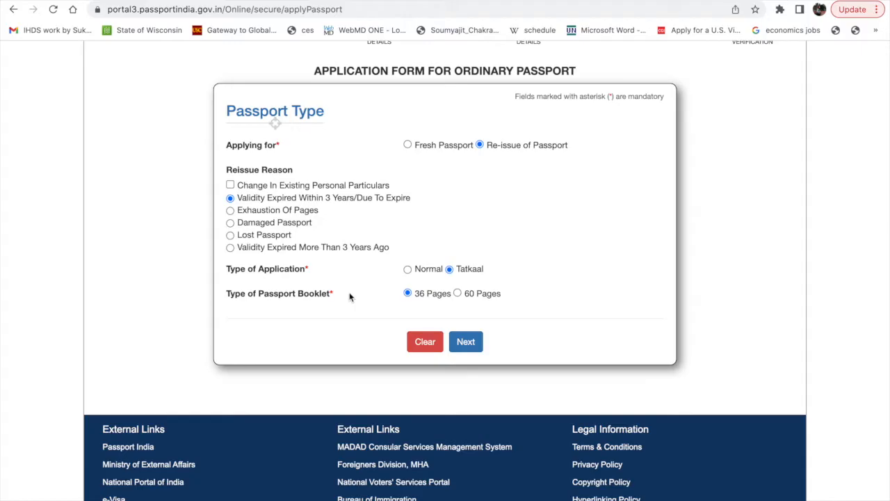
scroll(371, 300, "down", 1)
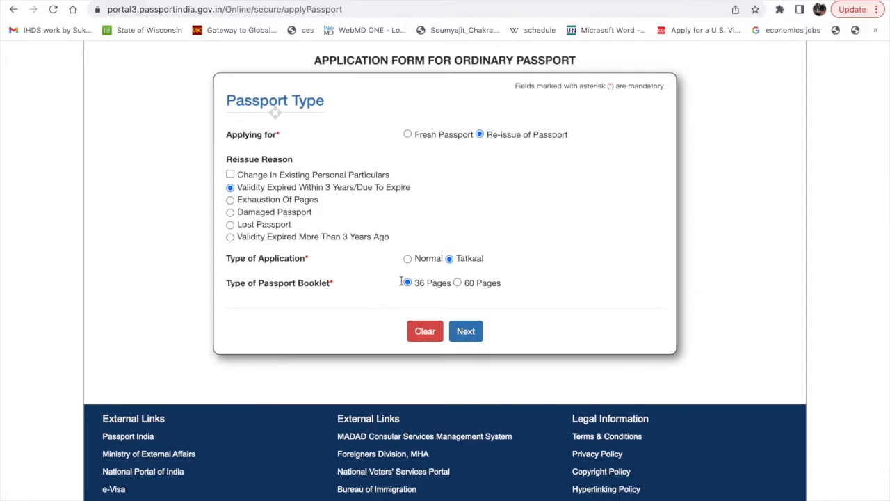
left_click(473, 338)
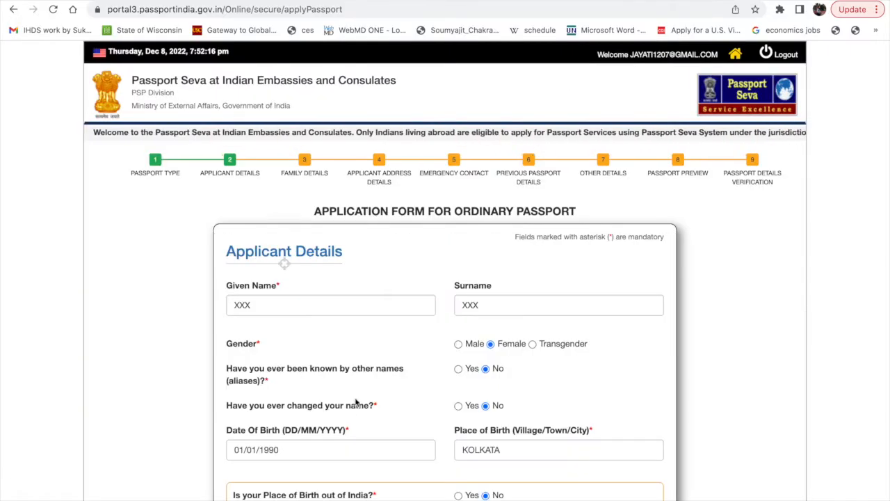
Highlight the Applicant Details heading and review the applicant fields from given name through the Aadhaar consent section.
scroll(359, 409, "down", 3)
scroll(348, 414, "down", 1)
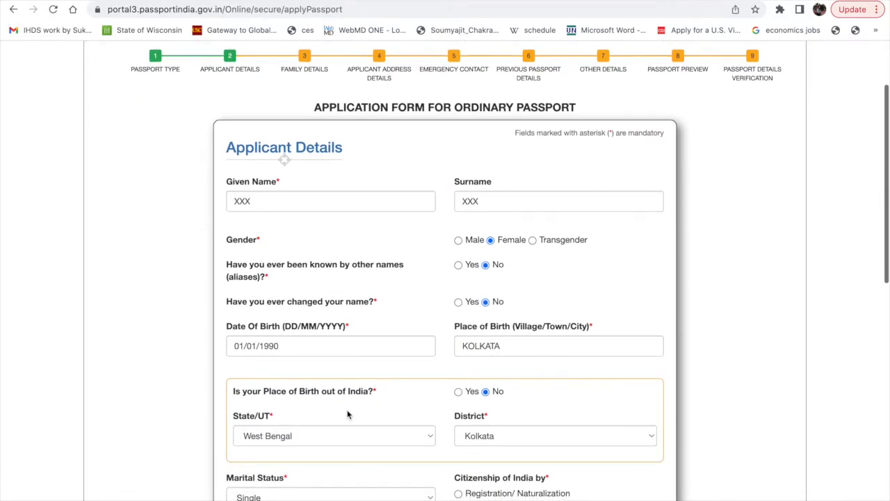
left_click_drag(229, 144, 338, 149)
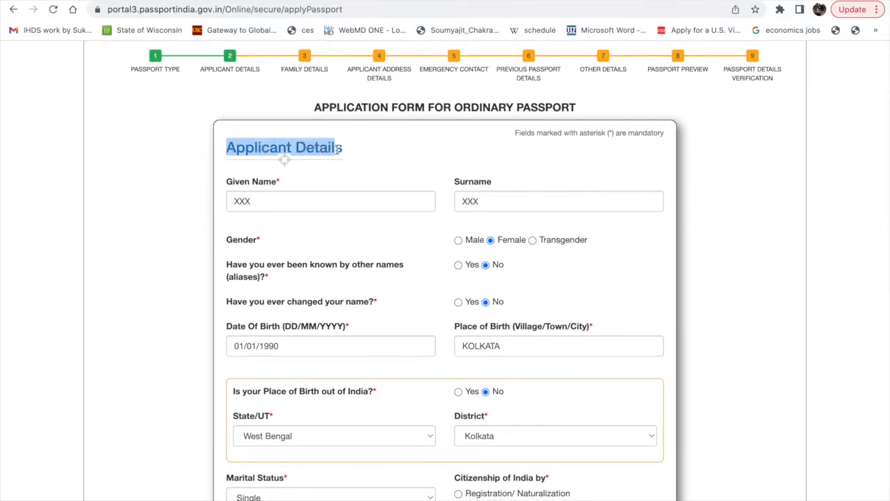
scroll(384, 258, "down", 2)
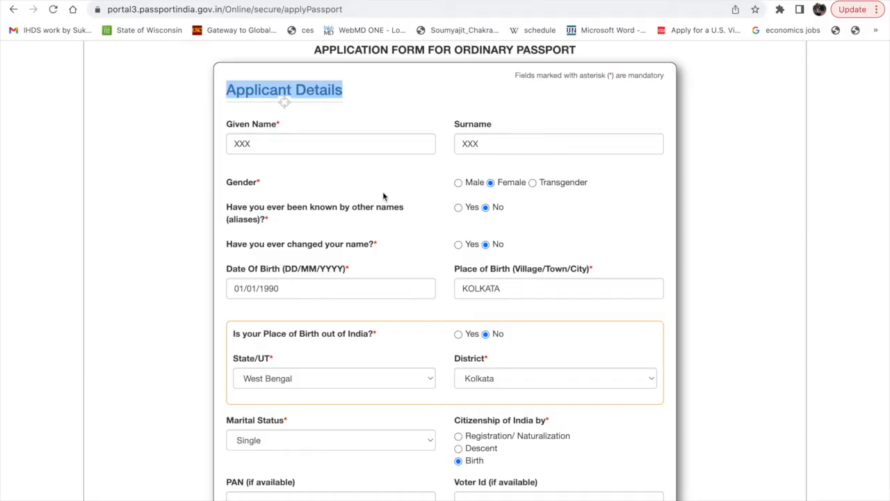
scroll(382, 230, "down", 1)
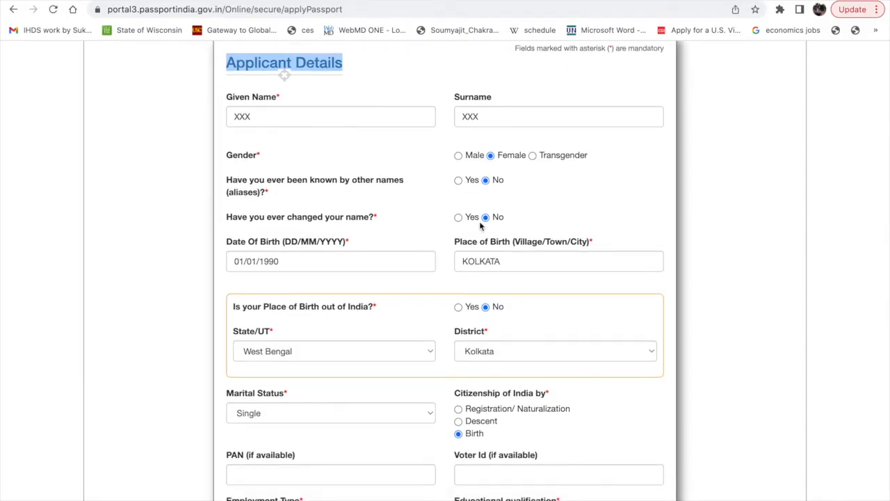
scroll(433, 244, "down", 5)
scroll(433, 244, "down", 3)
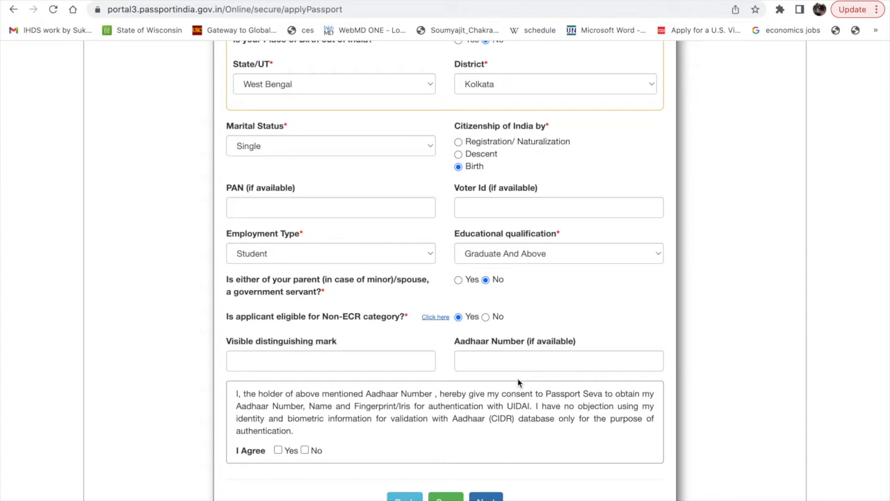
scroll(517, 379, "down", 2)
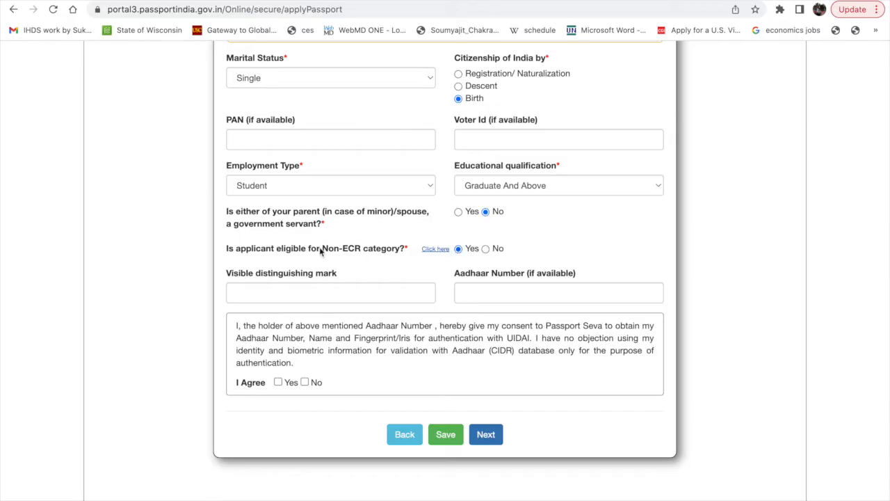
Open the help on Non-ECR category eligibility, highlight the matriculation and above category, and return to the application form.
left_click_drag(323, 249, 401, 253)
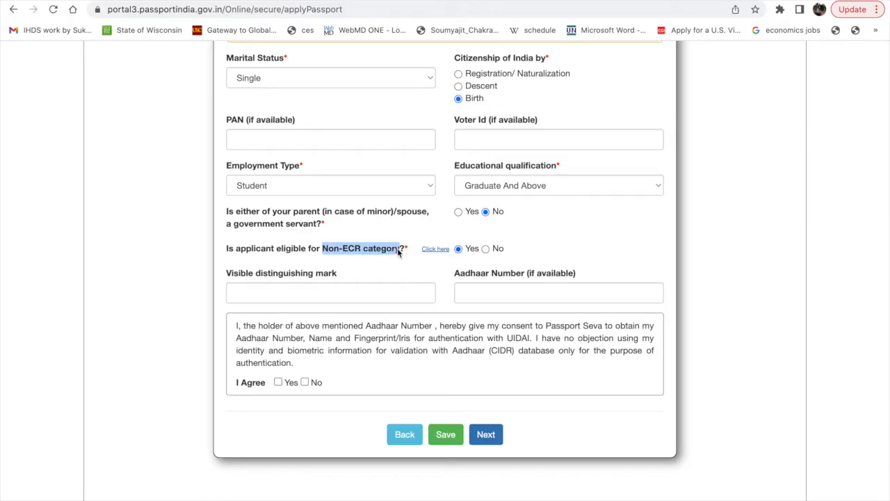
left_click(436, 250)
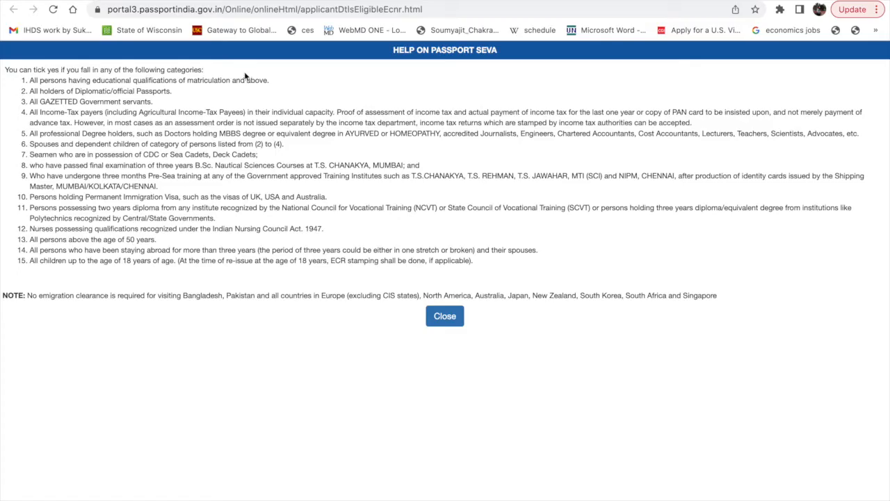
left_click_drag(243, 75, 270, 81)
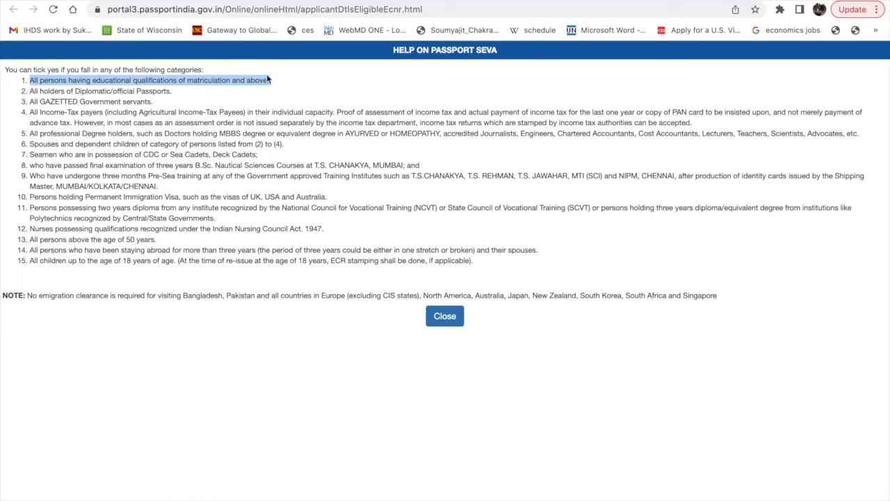
scroll(275, 179, "down", 1)
left_click(539, 2)
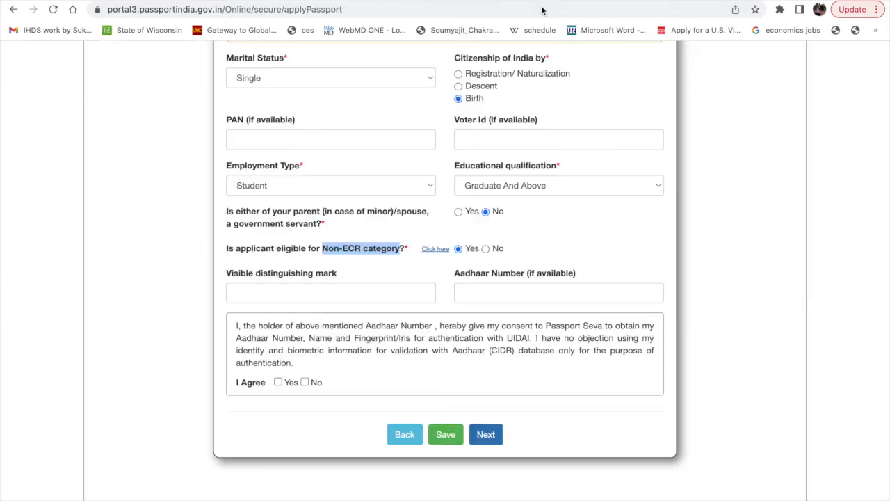
Continue from Applicant Details to the Family Details page and bring its parent and guardian name fields into view.
left_click(485, 435)
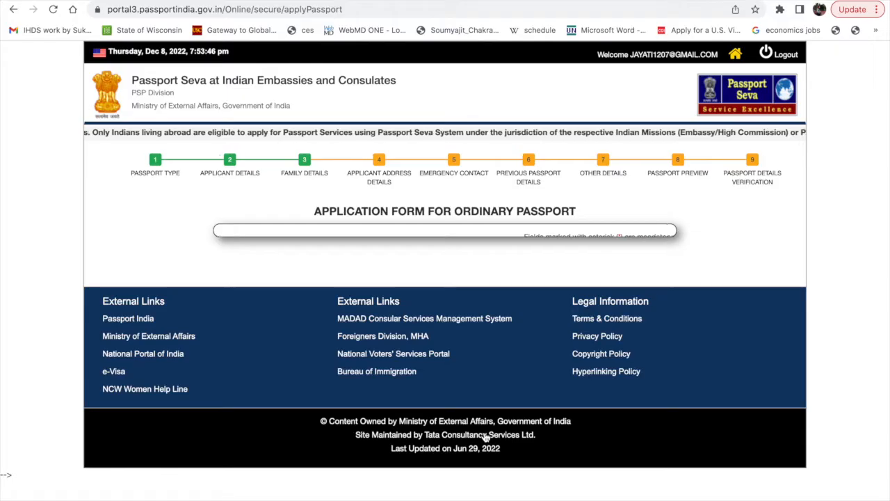
scroll(274, 279, "down", 1)
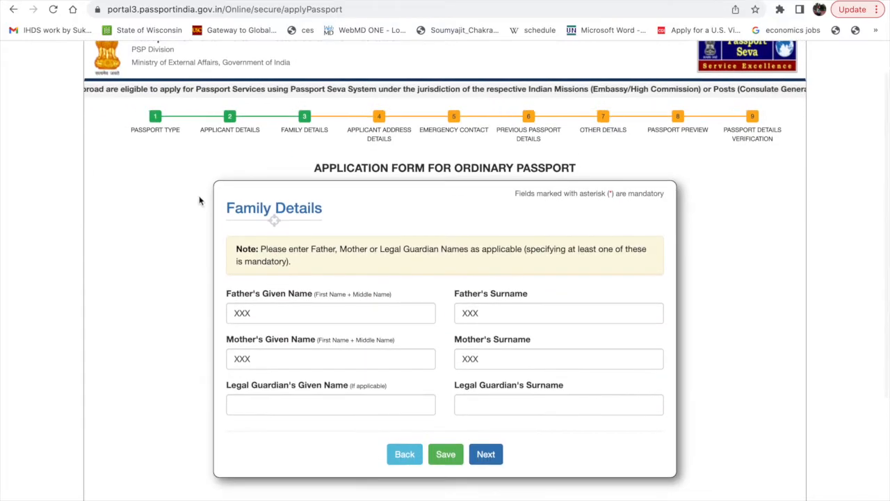
Review the parent and guardian name fields, continue to Applicant Address Details and acknowledge the notice about presence at the Indian address.
scroll(284, 297, "down", 1)
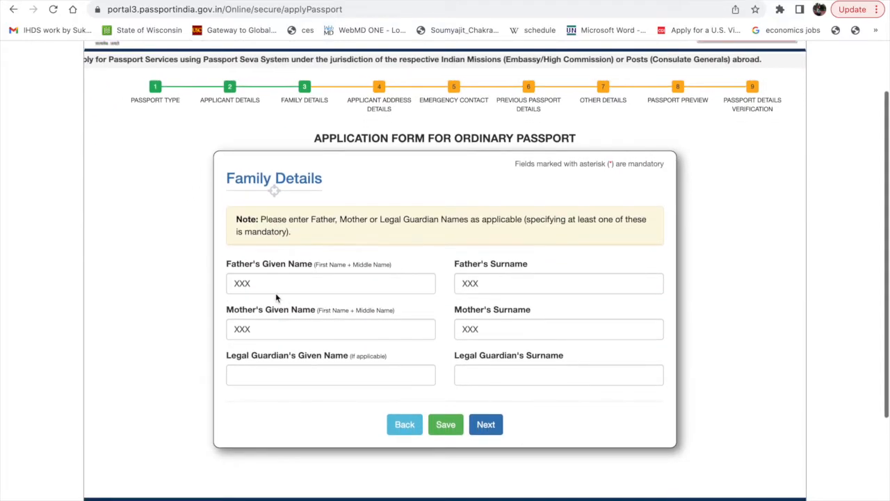
scroll(487, 323, "down", 1)
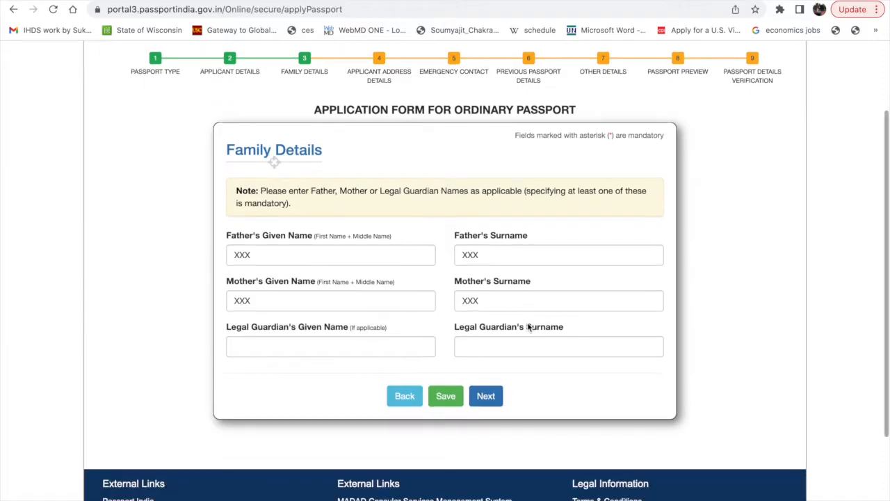
left_click(486, 397)
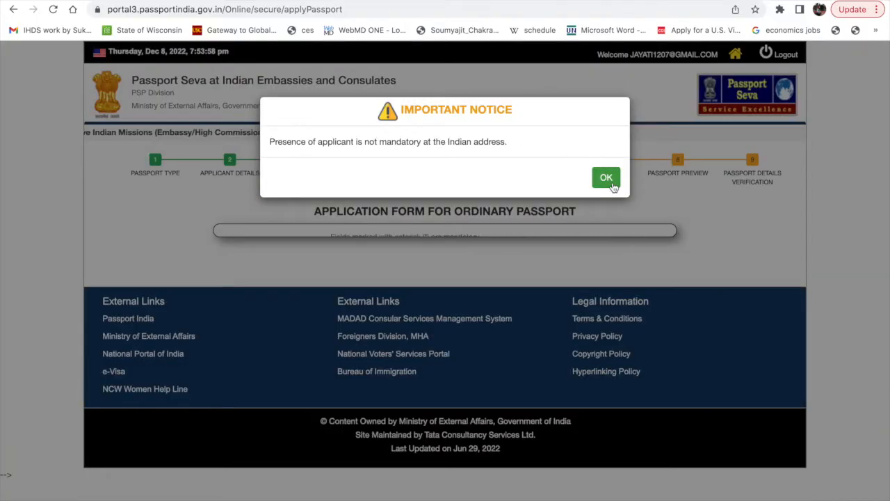
left_click(609, 180)
Examine the passport printable address, contact and police station fields, and the other address section for an address outside India.
scroll(345, 421, "down", 5)
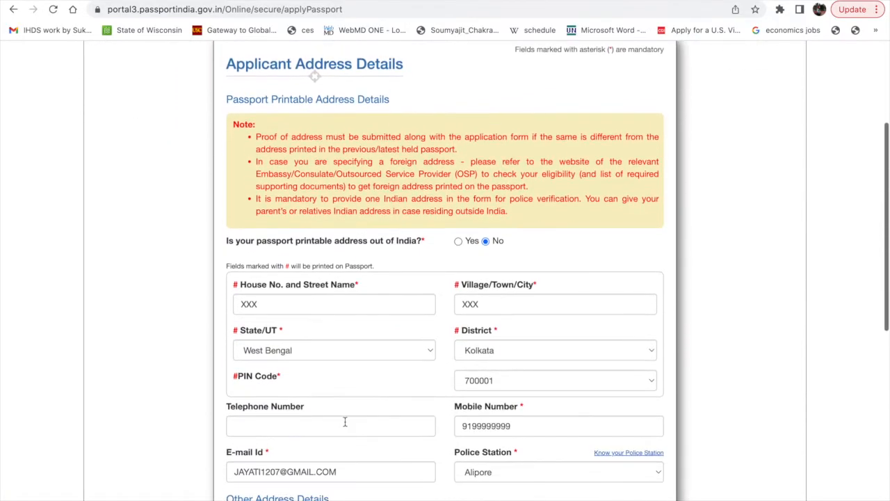
scroll(345, 422, "down", 1)
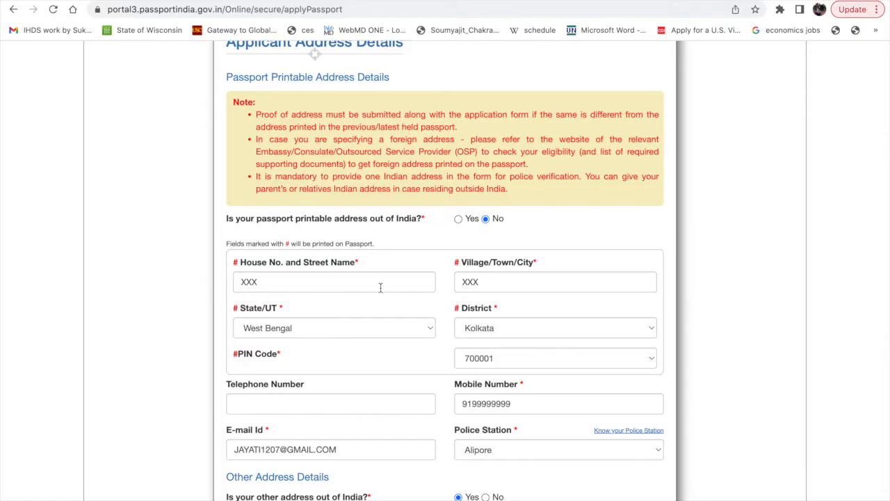
scroll(382, 286, "down", 3)
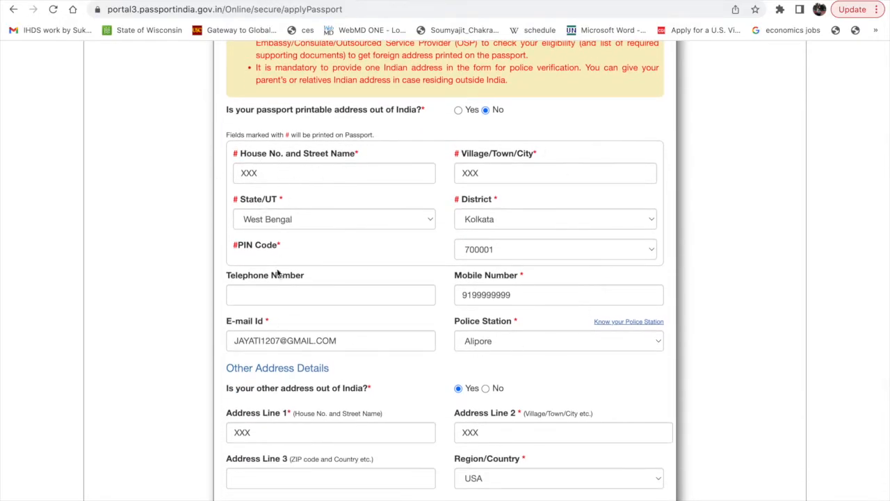
scroll(491, 335, "down", 1)
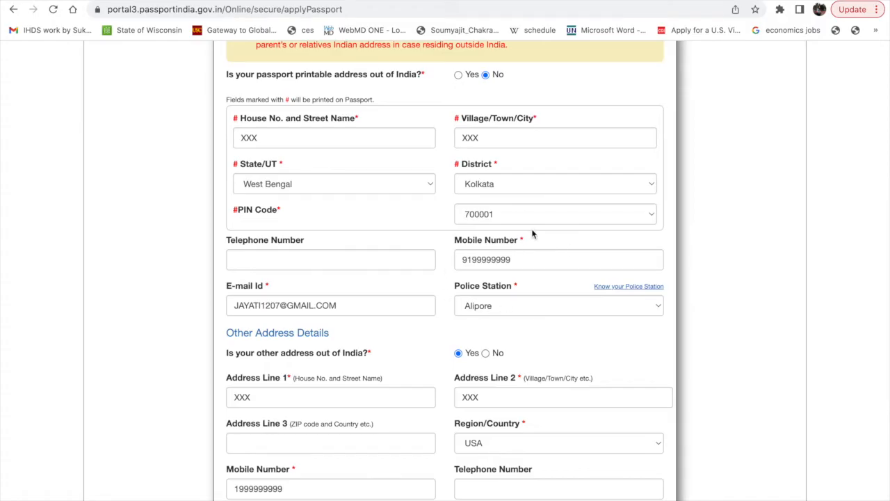
scroll(420, 264, "down", 1)
scroll(420, 264, "down", 1)
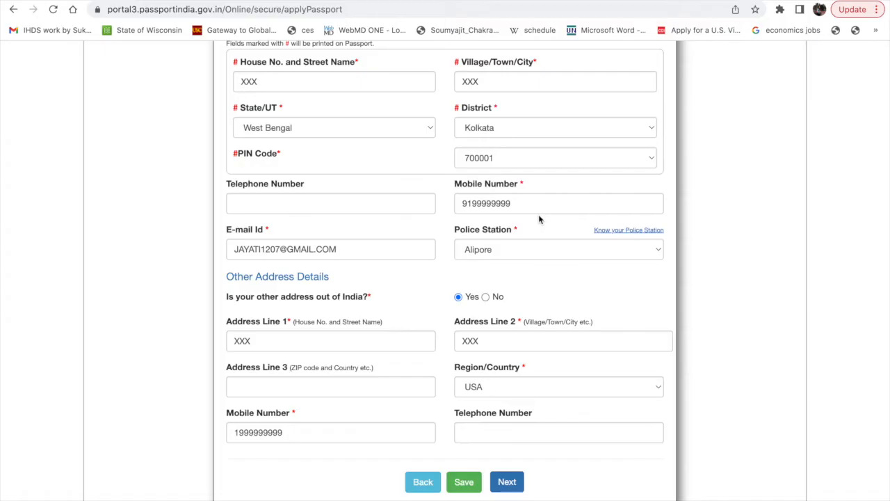
scroll(354, 347, "down", 2)
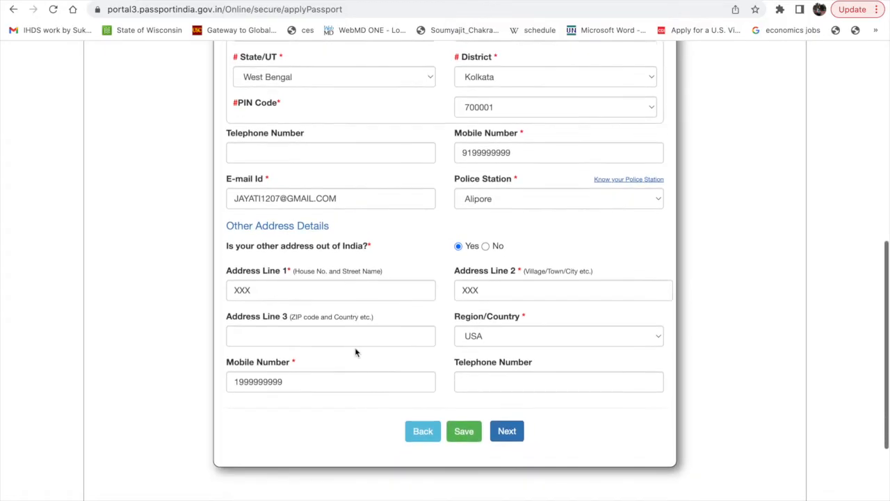
scroll(340, 266, "down", 1)
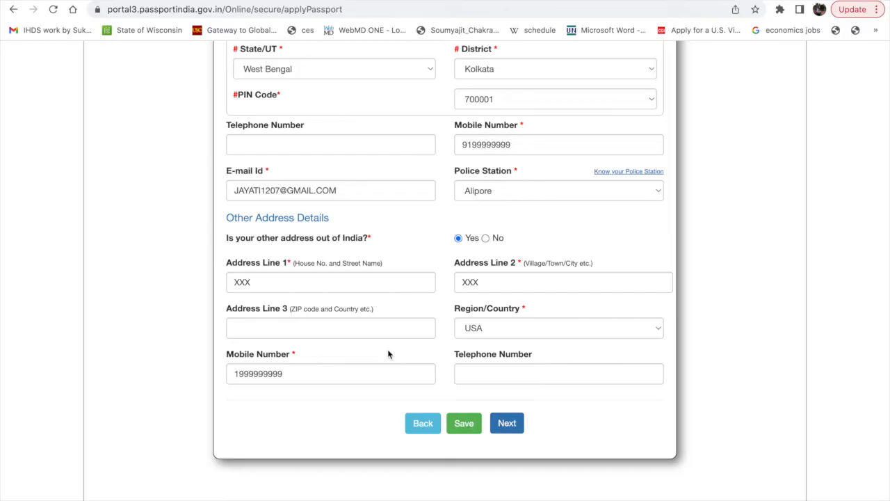
Submit the address details with no address change or valid proof confirmed, and continue past Emergency Contact to Previous Passport Details.
left_click(506, 427)
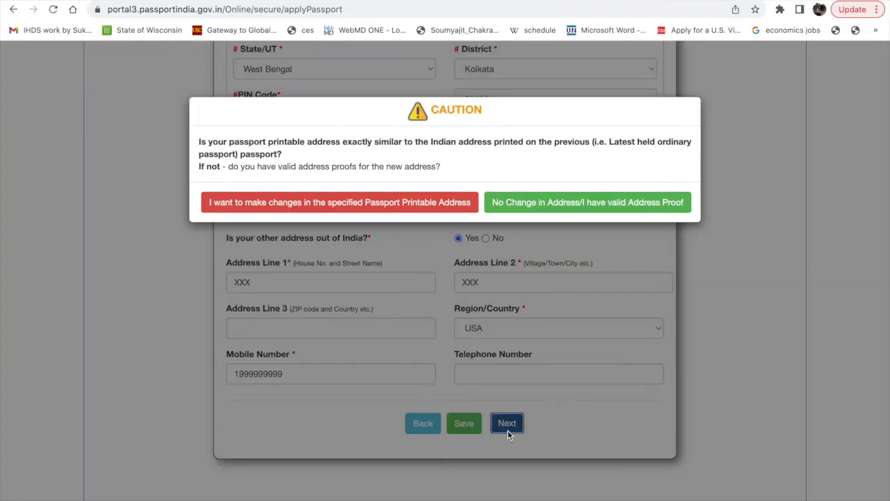
left_click(588, 208)
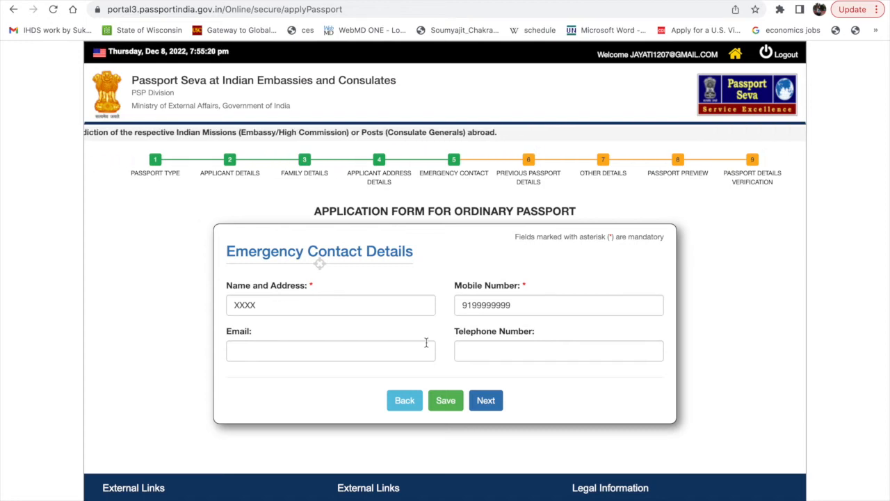
left_click(486, 410)
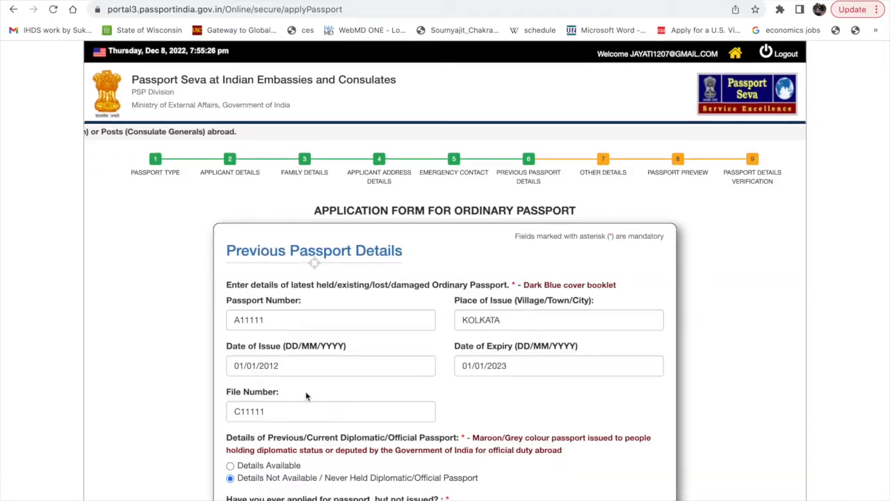
Review the previous passport fields, highlight the "Dark Blue cover booklet" note and continue to Other Details.
scroll(305, 395, "down", 2)
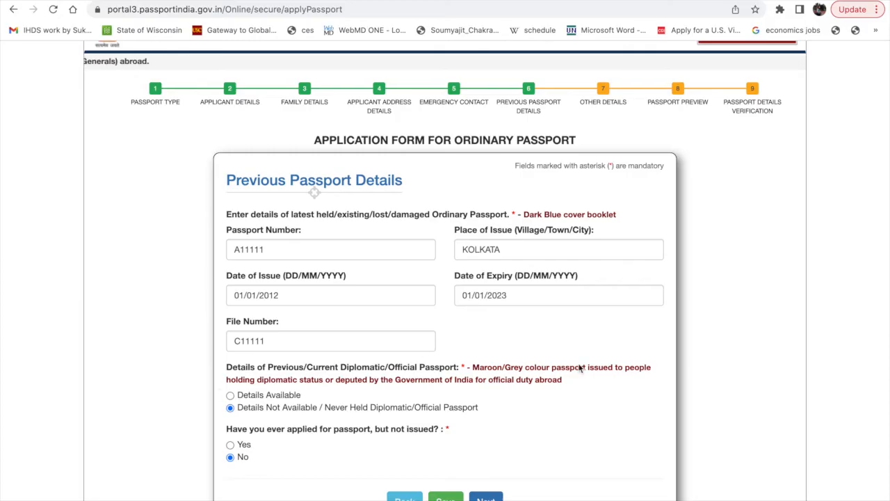
scroll(581, 368, "down", 1)
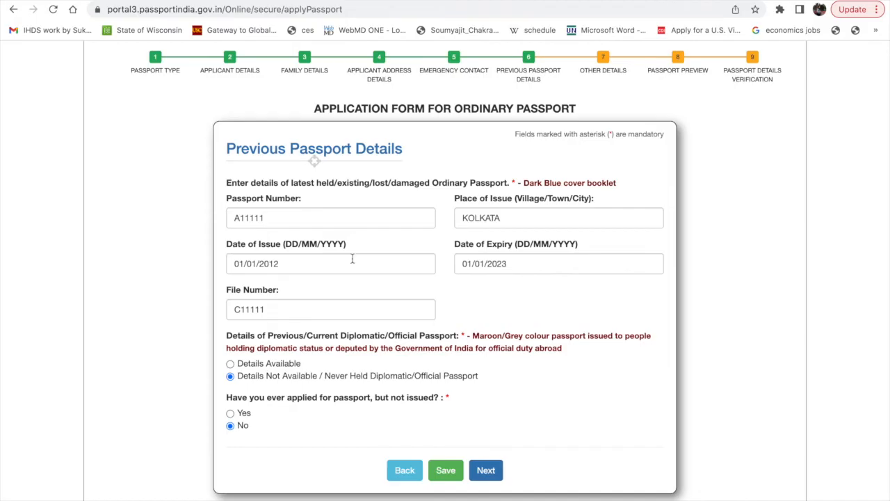
scroll(353, 348, "down", 1)
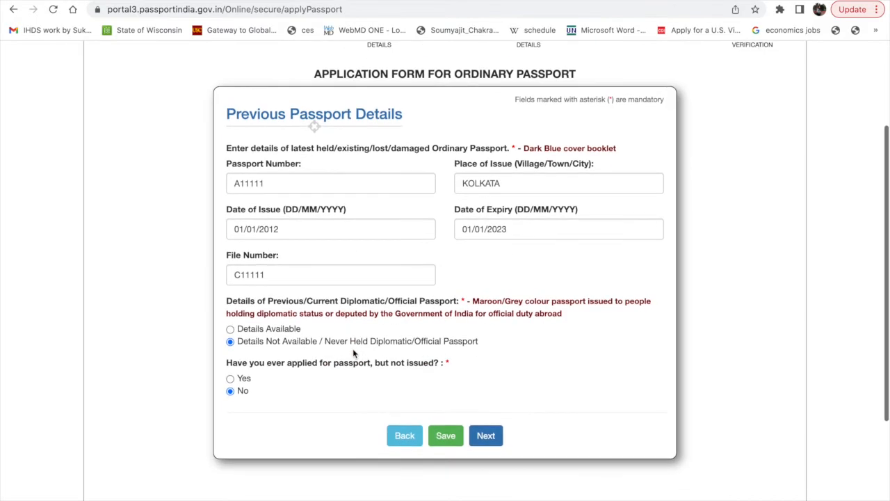
left_click_drag(524, 148, 617, 151)
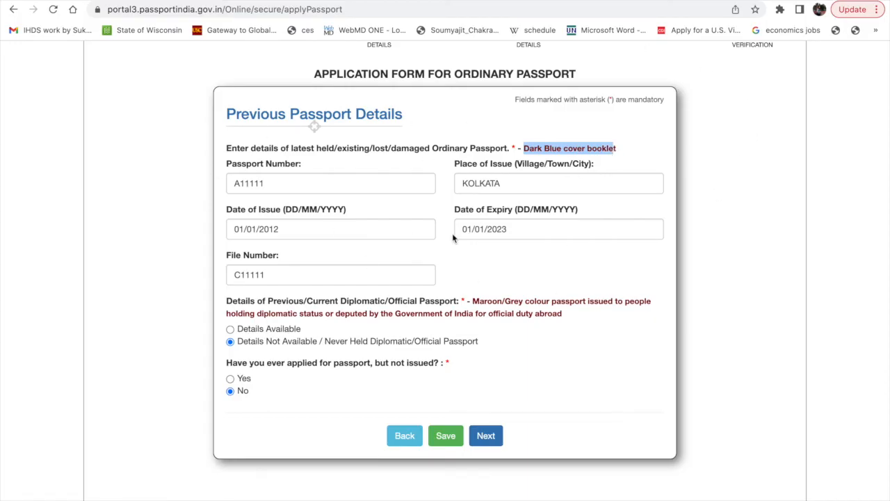
scroll(491, 239, "down", 1)
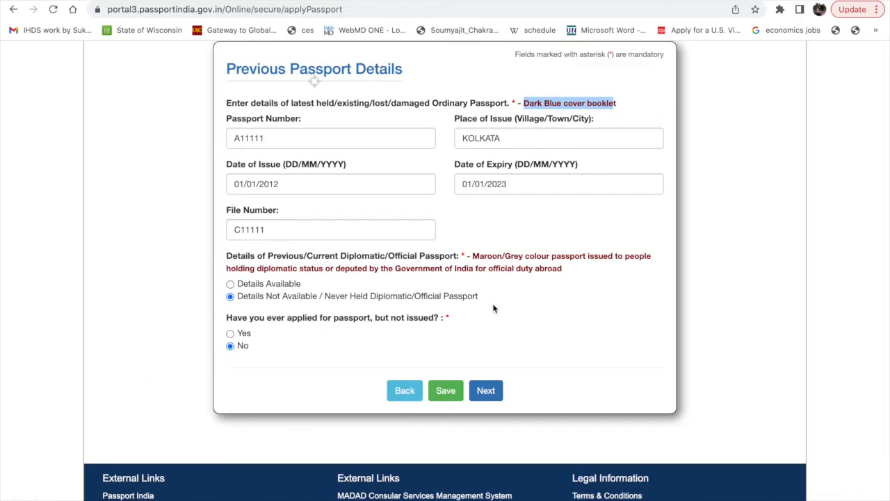
left_click(495, 398)
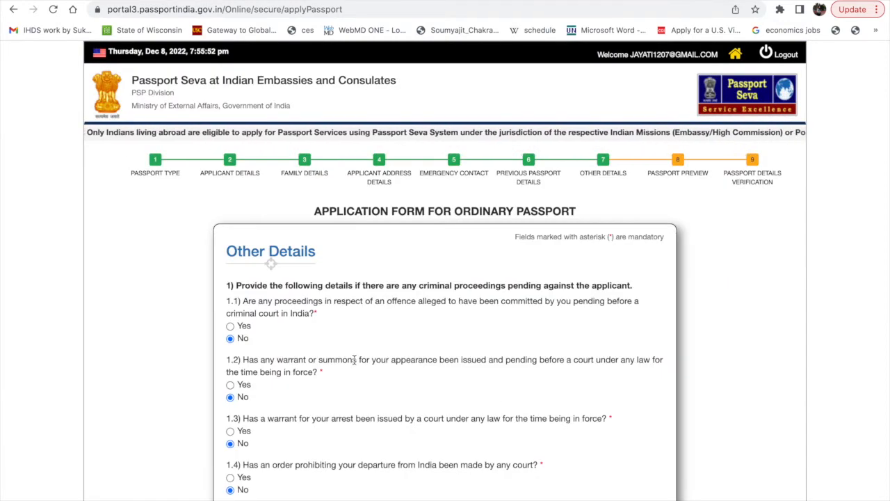
Check the answers on criminal proceedings, passport refusal, foreign citizenship and Emergency Certificate, and continue to the passport preview.
scroll(353, 360, "down", 1)
scroll(374, 322, "down", 2)
scroll(374, 321, "down", 1)
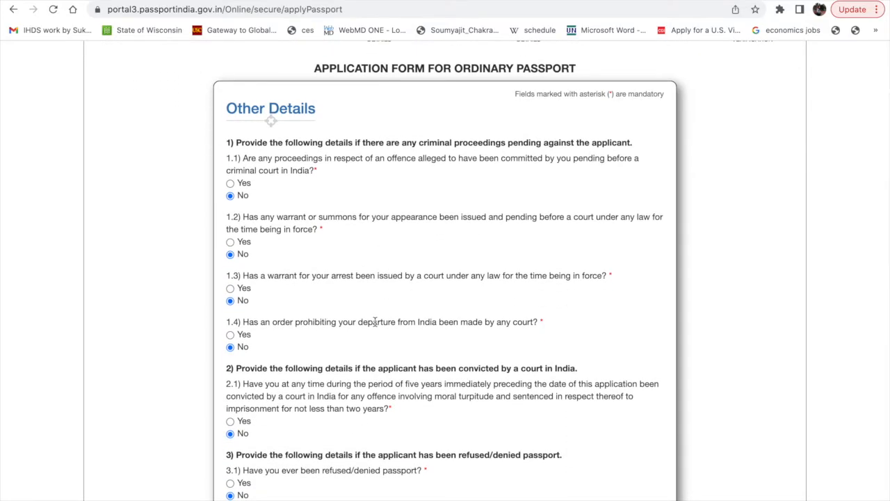
scroll(374, 321, "down", 3)
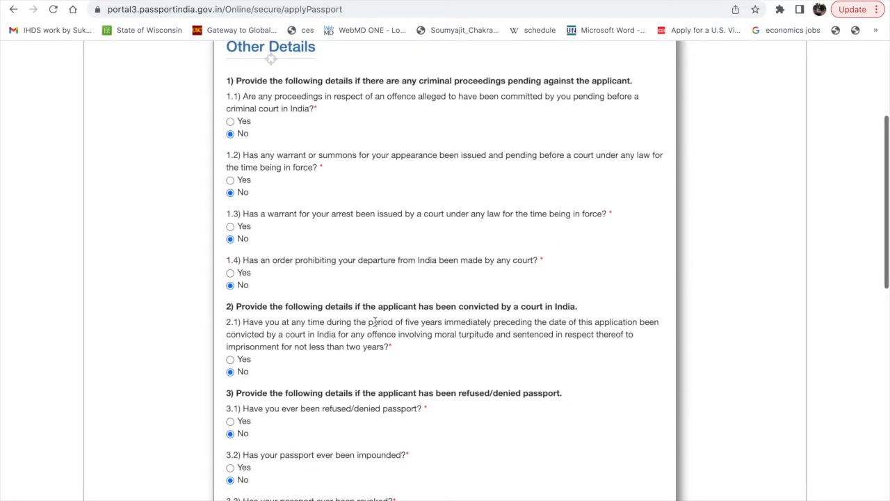
scroll(374, 321, "down", 2)
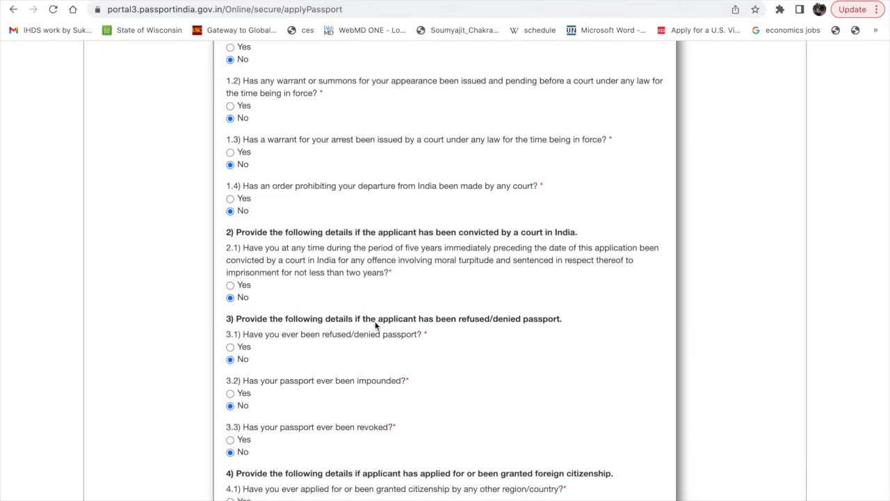
scroll(374, 324, "down", 4)
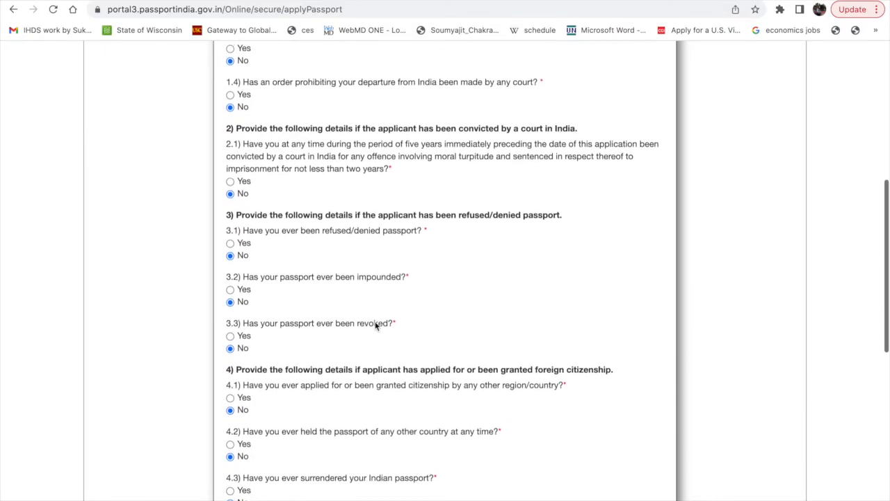
scroll(374, 324, "down", 11)
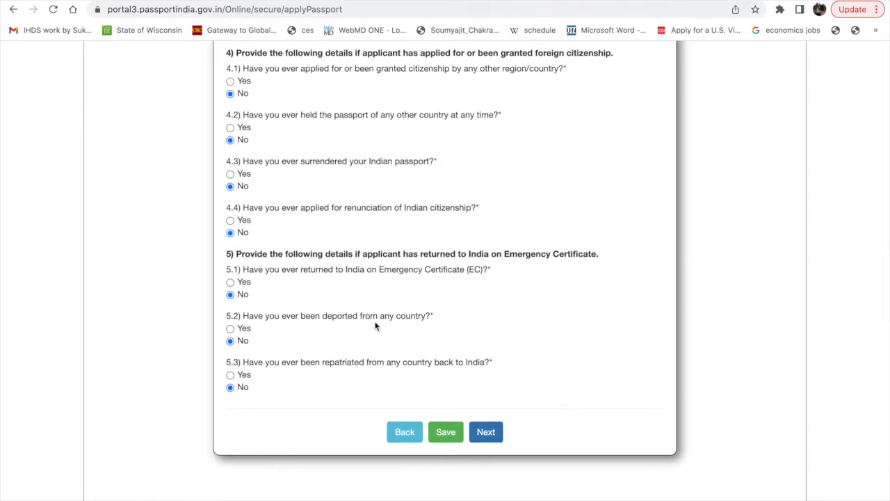
left_click(486, 443)
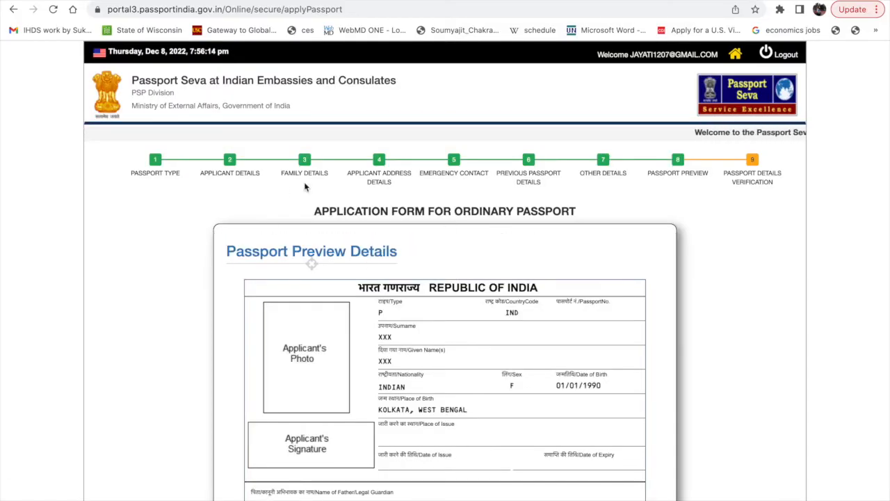
Check the Passport Preview Details, proceed and confirm the caution about validating them to reach the application summary.
scroll(382, 292, "down", 3)
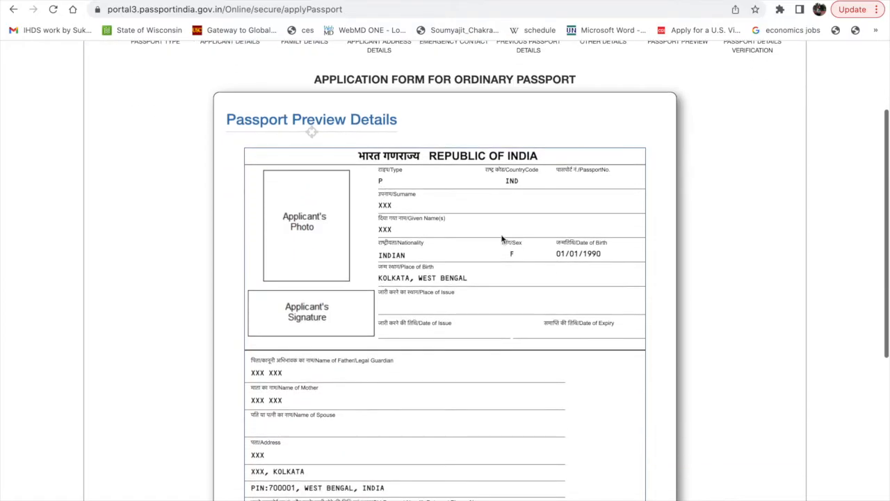
scroll(299, 482, "down", 1)
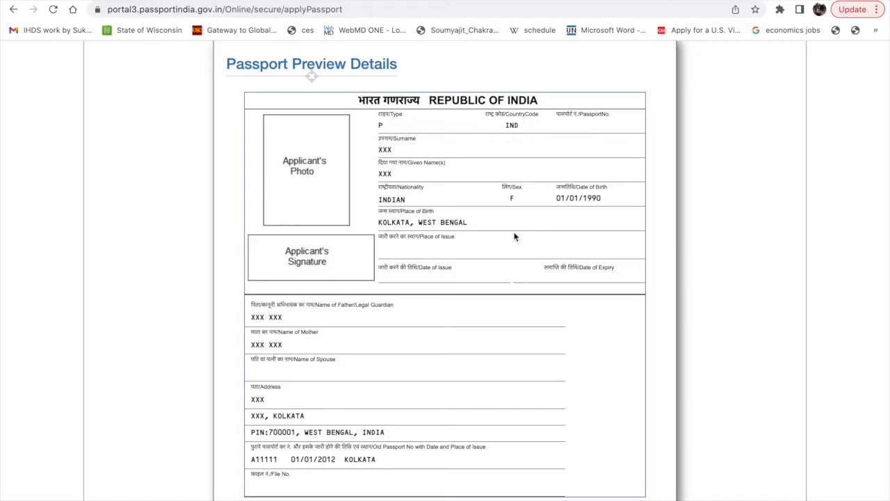
scroll(388, 261, "down", 1)
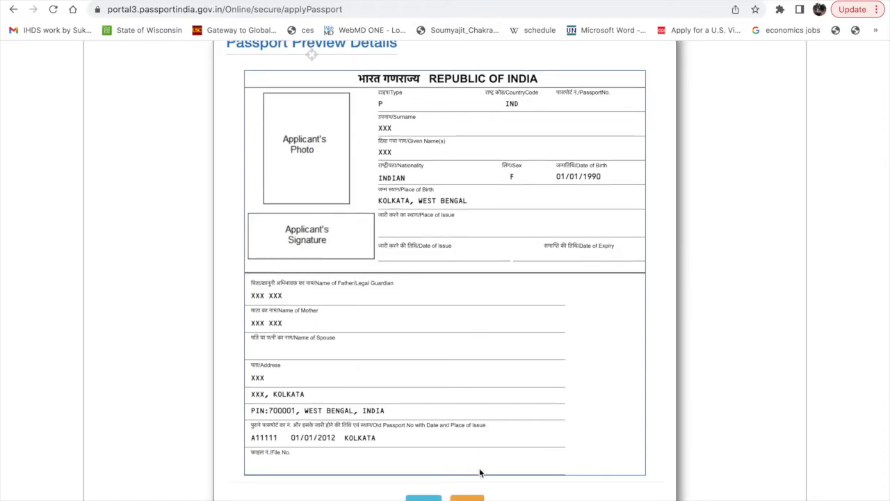
left_click(466, 498)
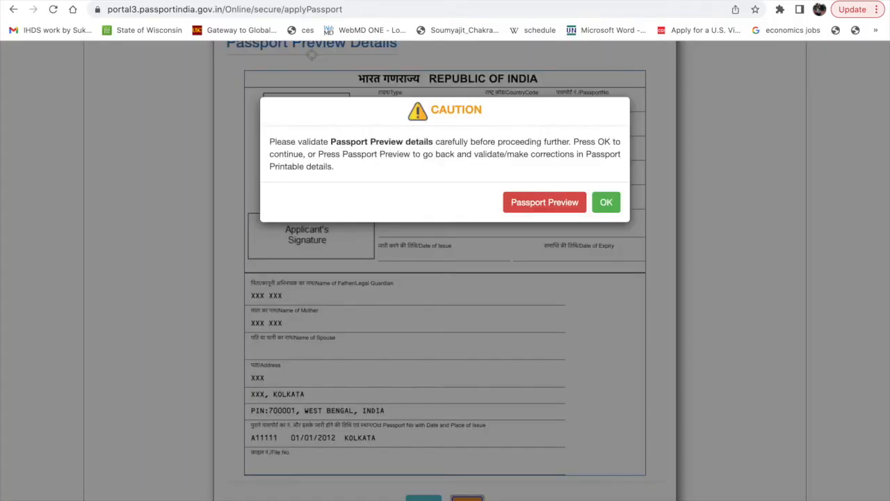
left_click(607, 203)
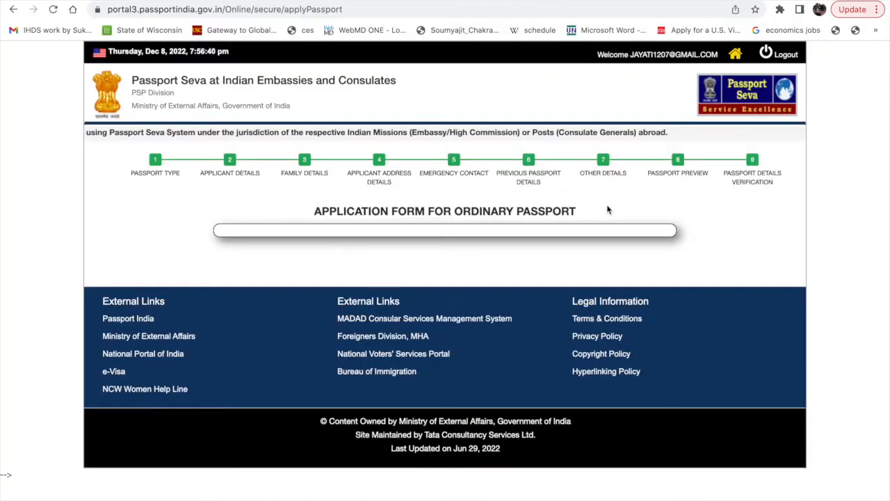
Review the applicant form summary, agree to the declaration with Wisconsin as the place, and submit it with all details confirmed as correct.
scroll(383, 339, "down", 2)
scroll(384, 339, "up", 1)
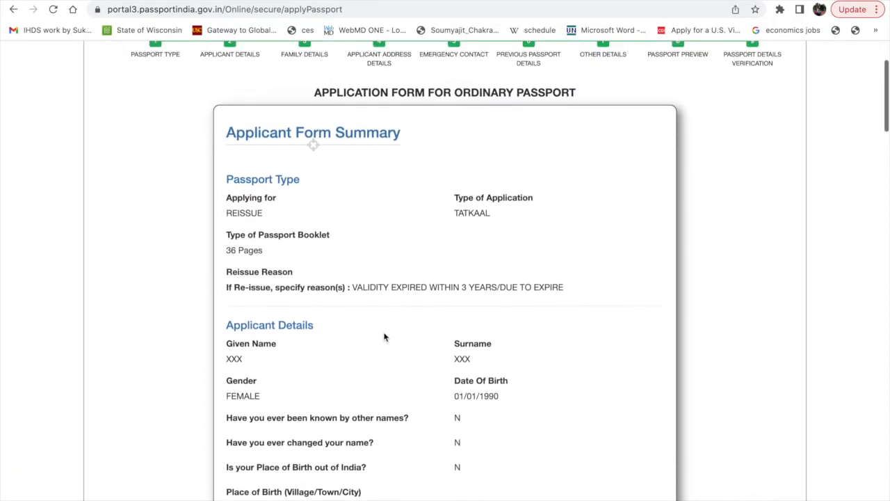
scroll(384, 337, "down", 10)
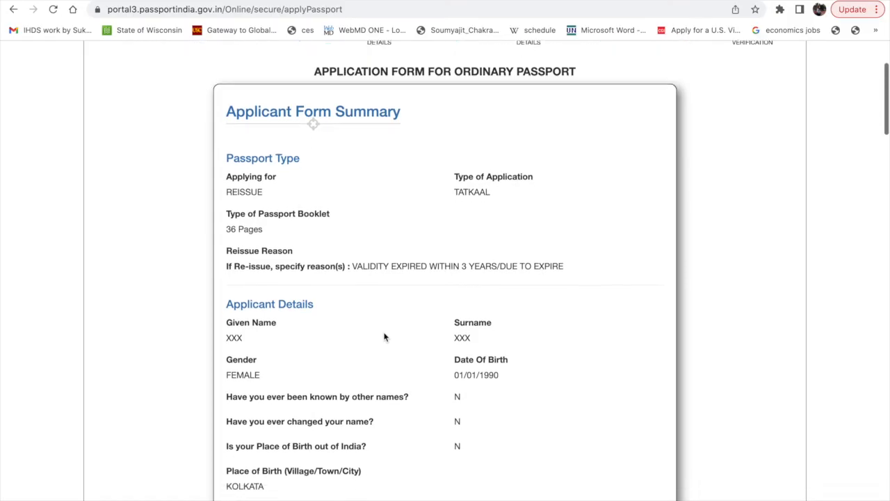
scroll(384, 338, "down", 20)
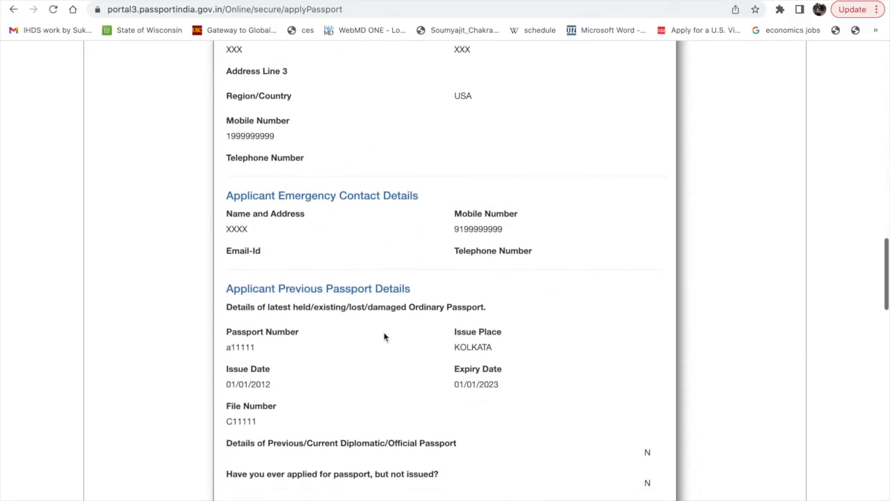
scroll(383, 333, "down", 1)
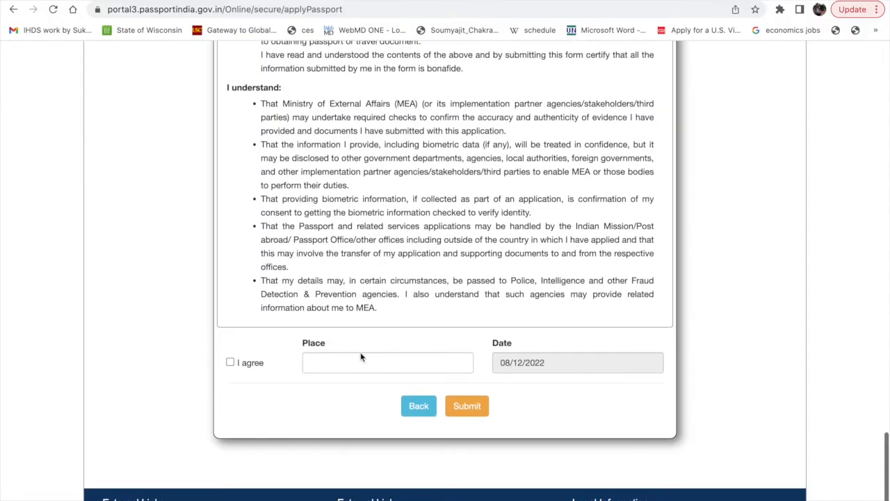
left_click(230, 362)
left_click(323, 362)
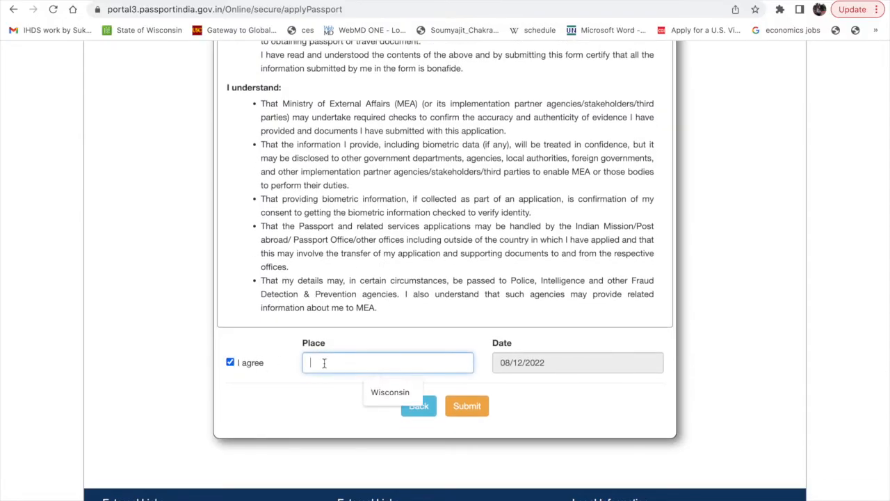
left_click(392, 393)
left_click(469, 405)
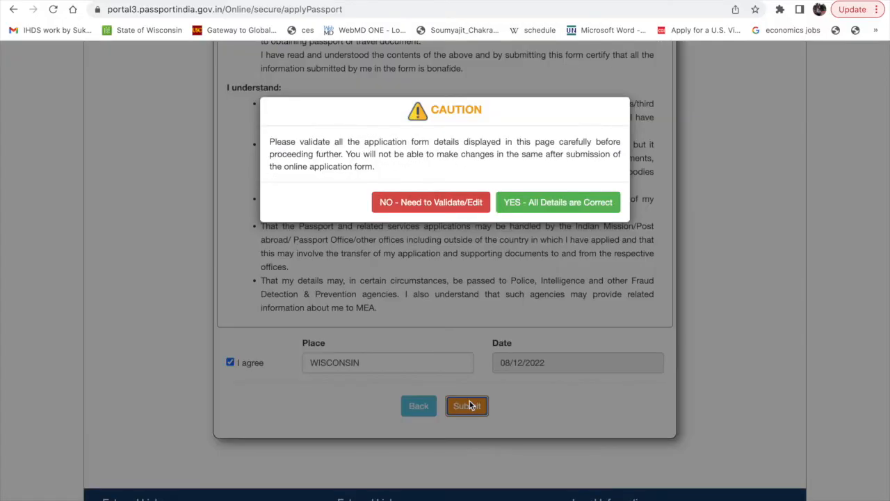
left_click(574, 209)
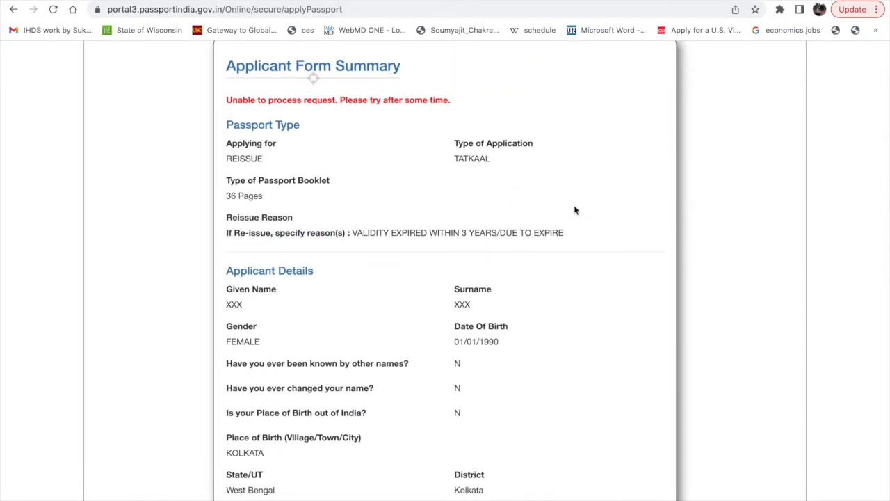
Submit the application form again from the end of the summary and confirm that all details are correct.
scroll(428, 328, "down", 20)
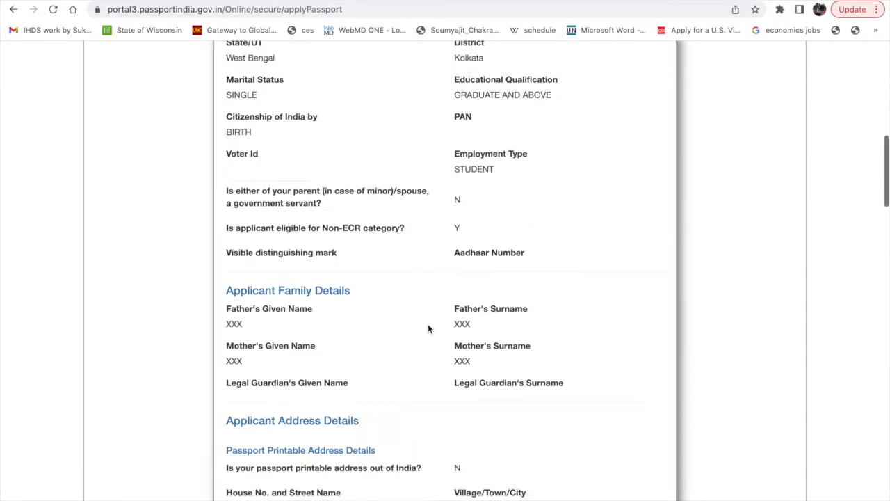
scroll(428, 323, "down", 1)
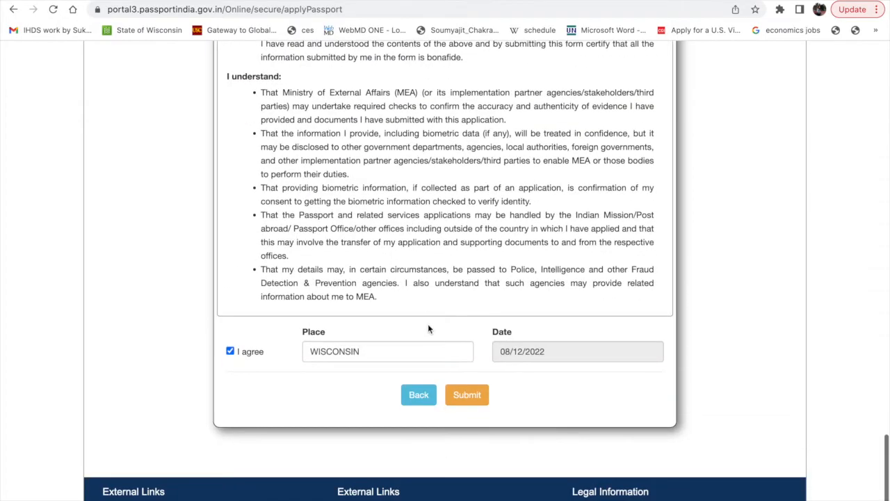
left_click(467, 402)
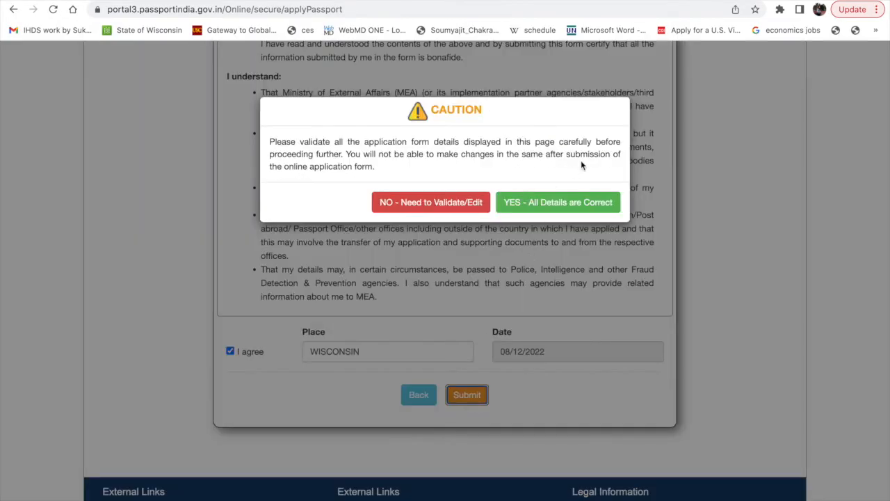
left_click(571, 202)
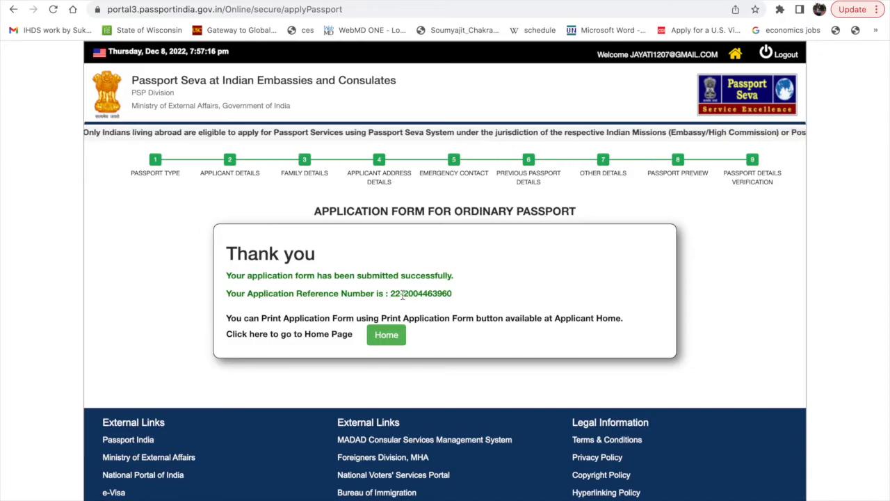
Highlight the application reference number on the Thank you page and return to the Applicant Home page.
left_click_drag(227, 294, 454, 296)
left_click_drag(391, 293, 440, 293)
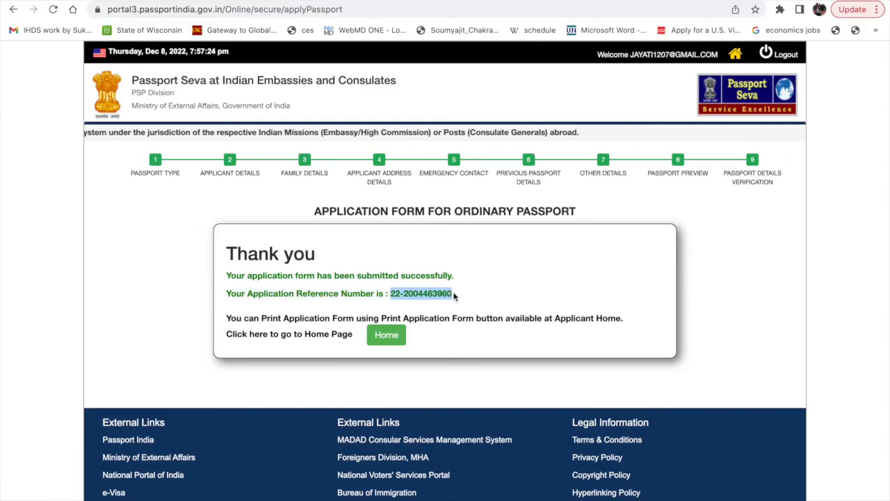
left_click(386, 334)
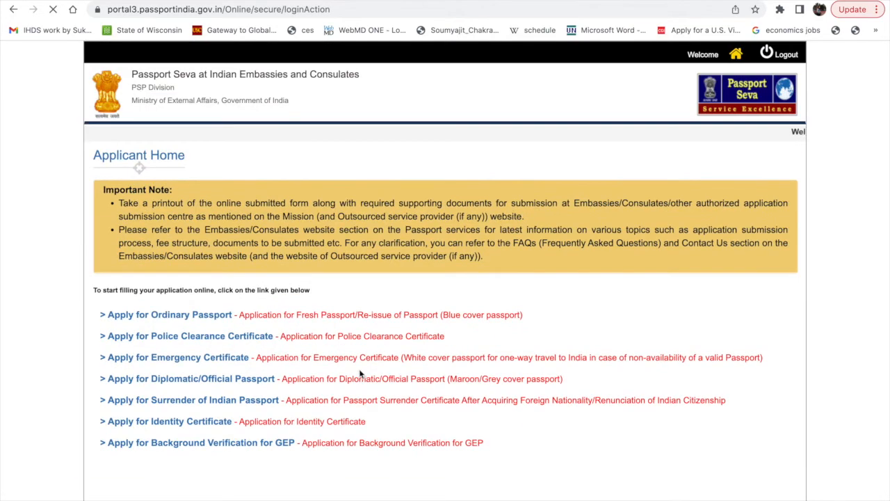
Select the submitted passport application in the applications table and open its printable application form.
scroll(356, 392, "down", 4)
scroll(356, 392, "up", 3)
scroll(356, 391, "down", 4)
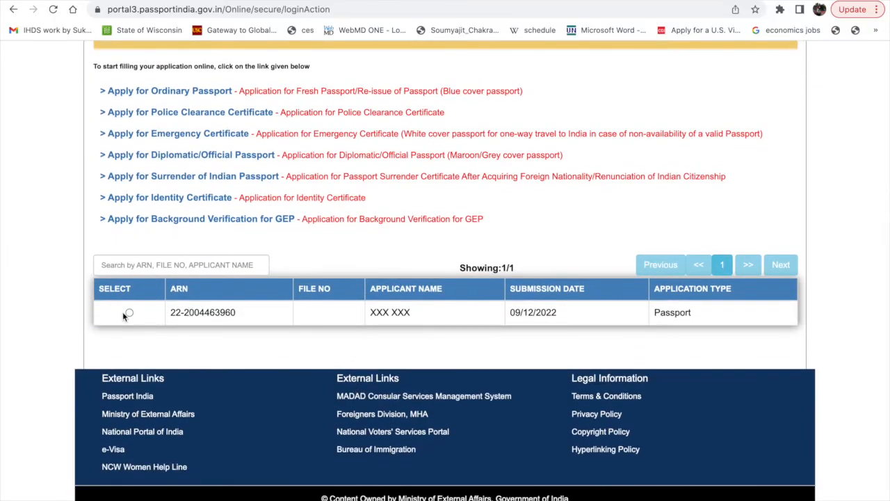
left_click(129, 312)
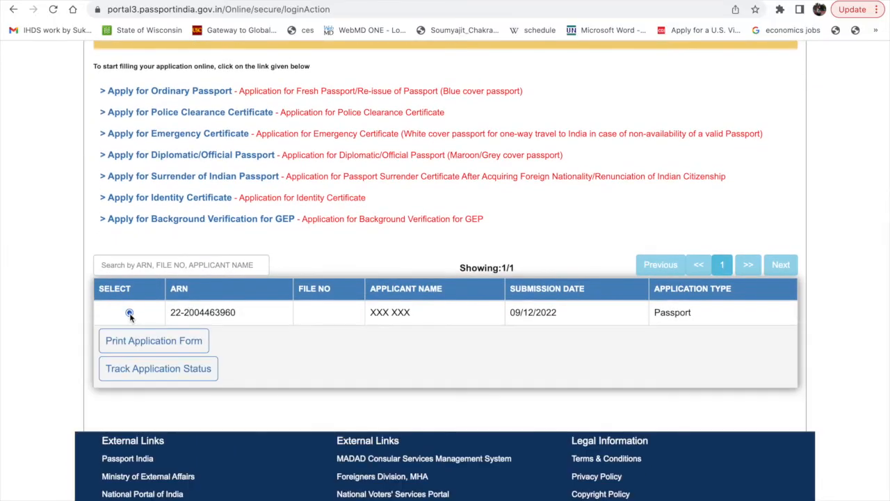
left_click(165, 345)
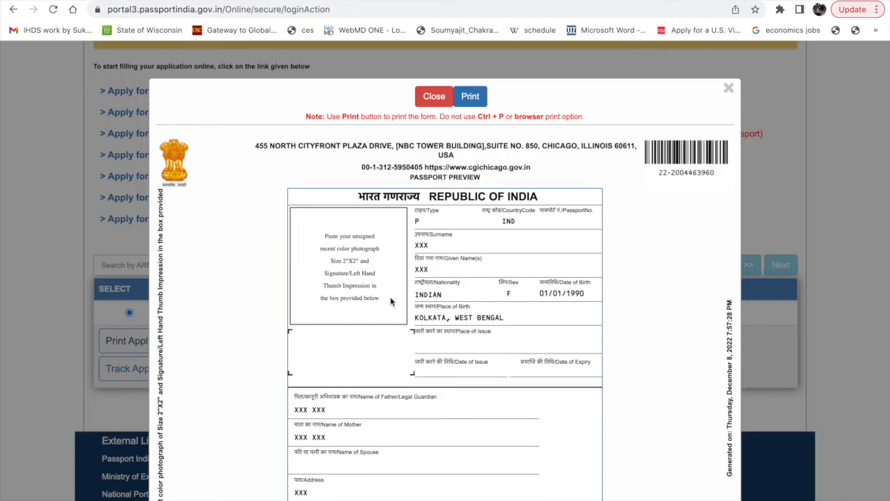
Examine the printable application form from the photo and signature boxes through the applicant details to the self declaration, and close it.
scroll(390, 301, "down", 10)
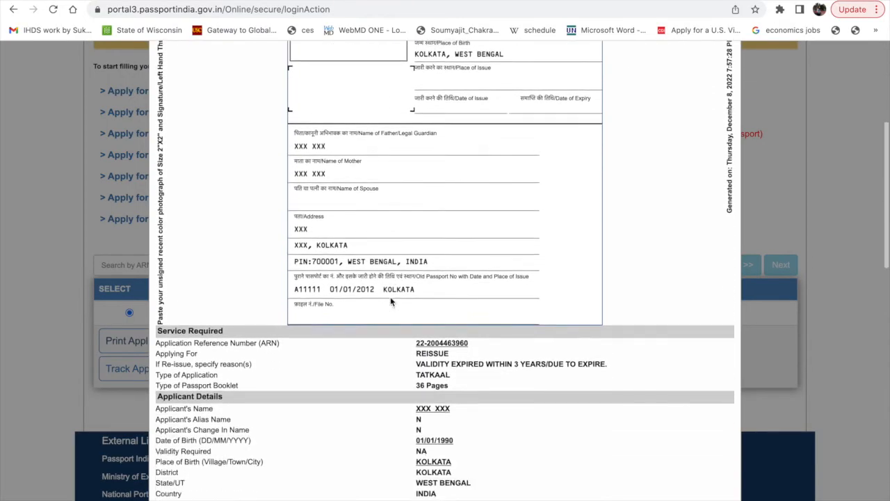
scroll(390, 301, "down", 10)
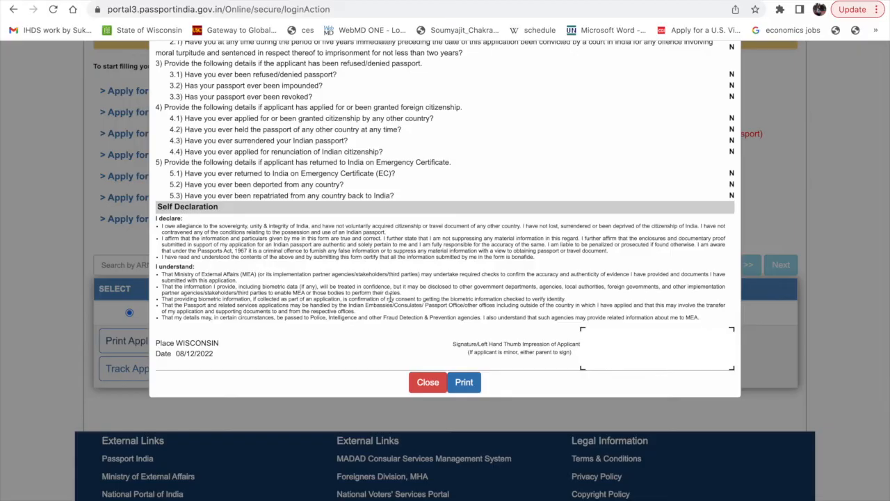
scroll(390, 299, "up", 15)
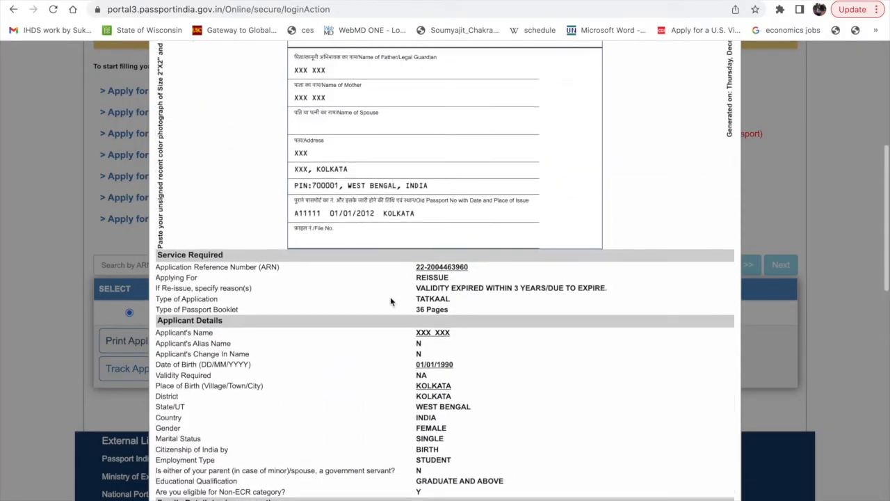
scroll(390, 302, "up", 10)
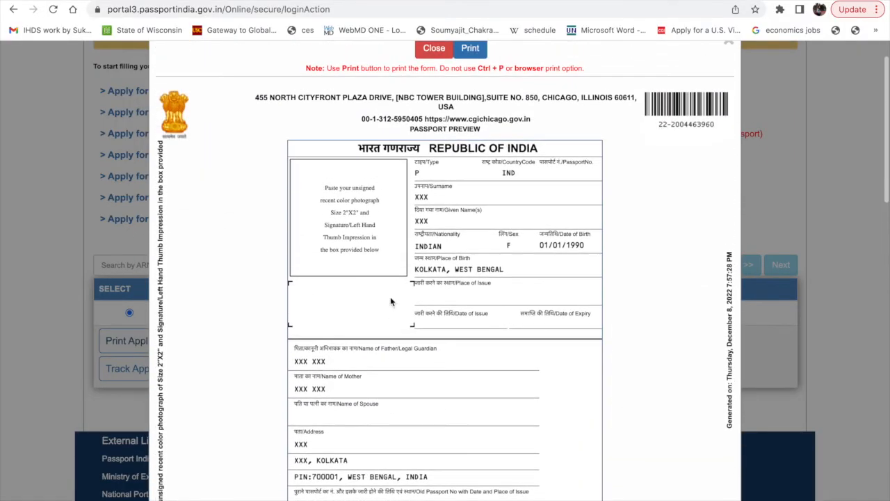
scroll(390, 297, "up", 1)
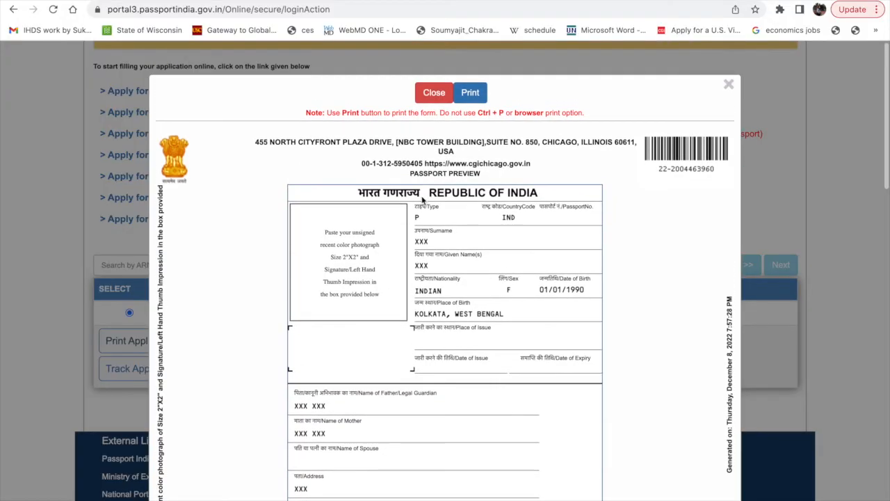
scroll(350, 498, "down", 15)
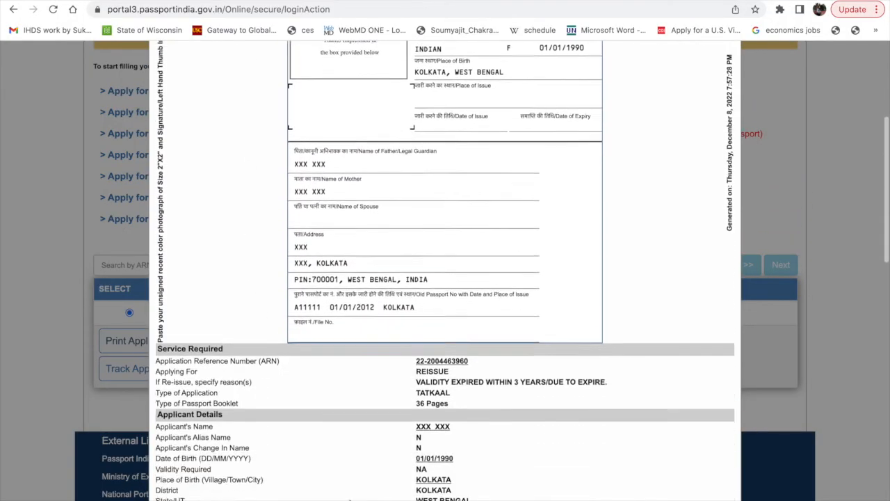
scroll(368, 497, "down", 2)
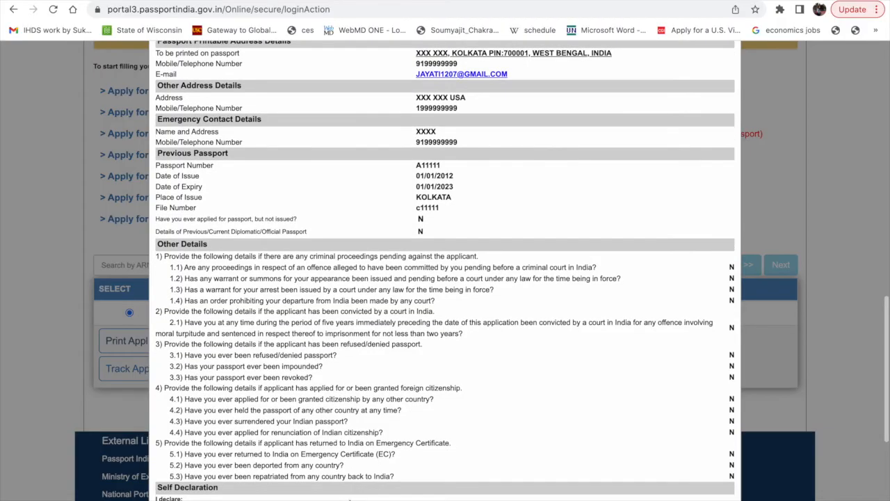
scroll(350, 499, "up", 8)
scroll(320, 216, "up", 6)
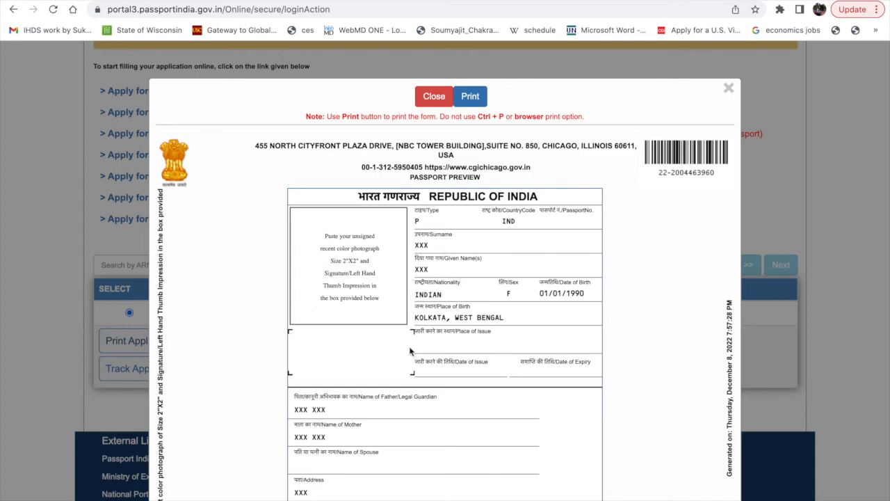
scroll(372, 336, "down", 5)
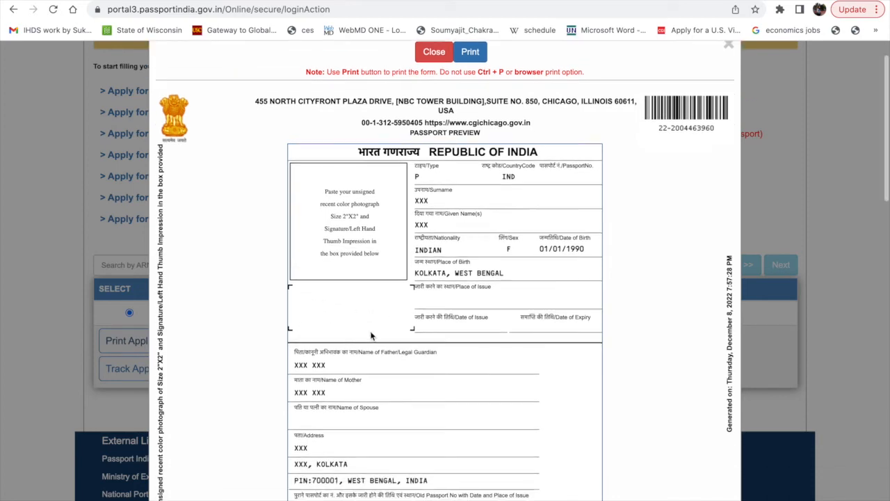
scroll(371, 336, "down", 10)
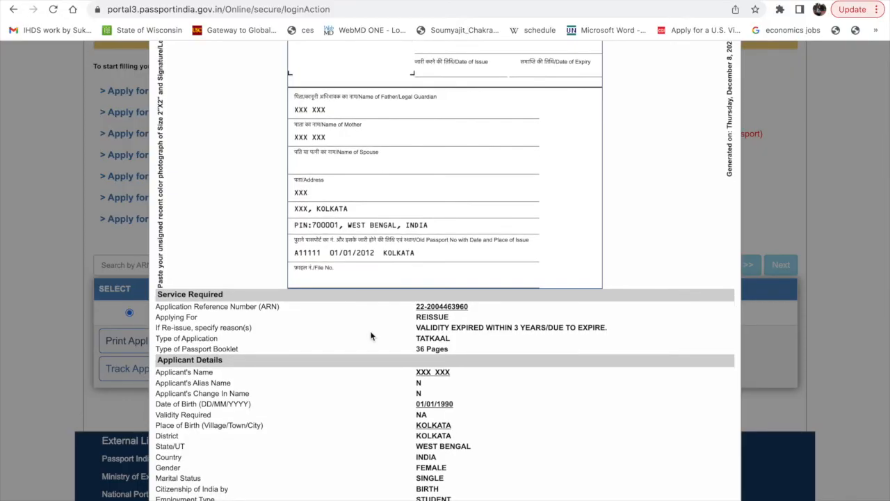
scroll(371, 336, "down", 3)
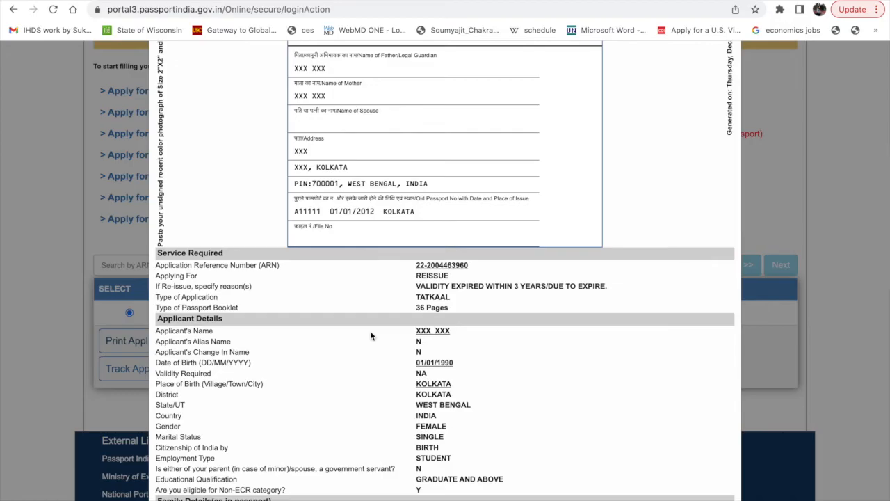
scroll(371, 336, "down", 20)
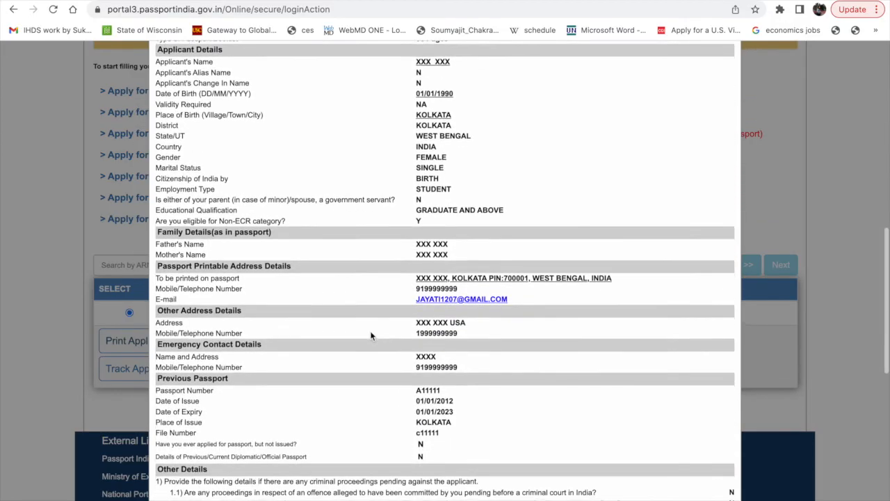
scroll(370, 336, "up", 20)
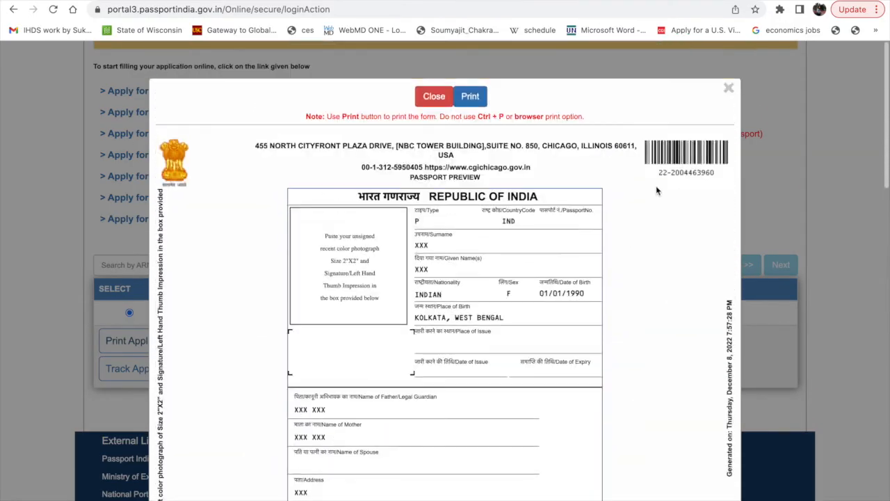
left_click(729, 88)
Review the Applicant Home notes and the print and tracking options of the submitted application, keeping that application selected.
scroll(309, 342, "down", 1)
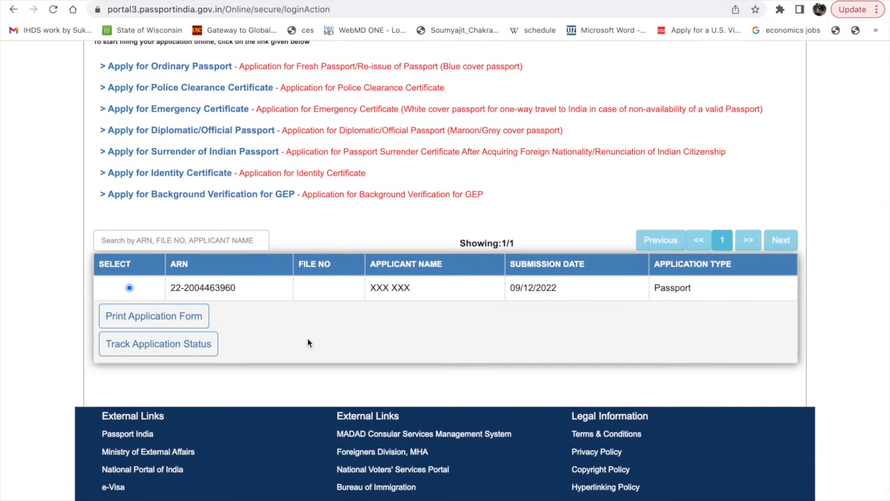
scroll(291, 304, "up", 5)
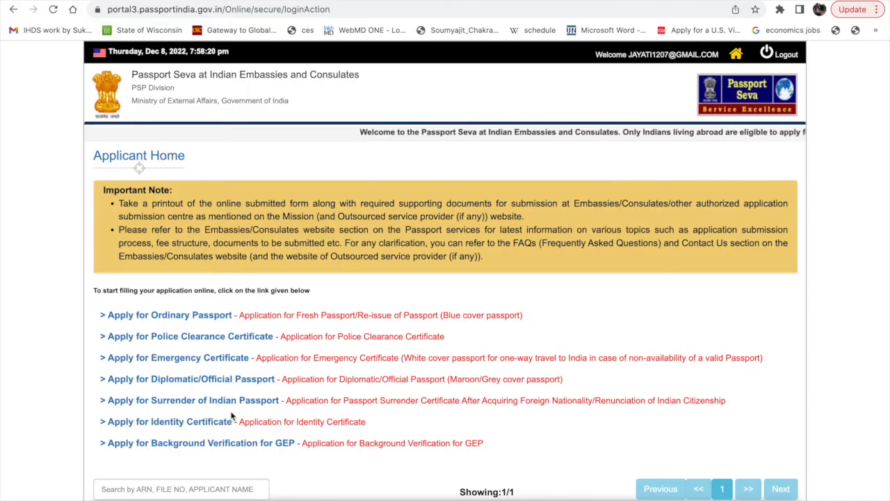
scroll(232, 416, "down", 2)
scroll(150, 460, "down", 1)
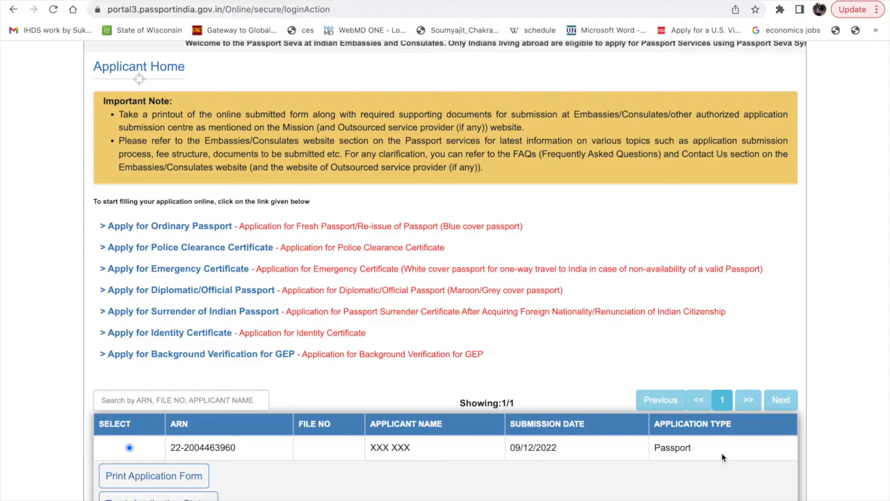
scroll(721, 452, "down", 1)
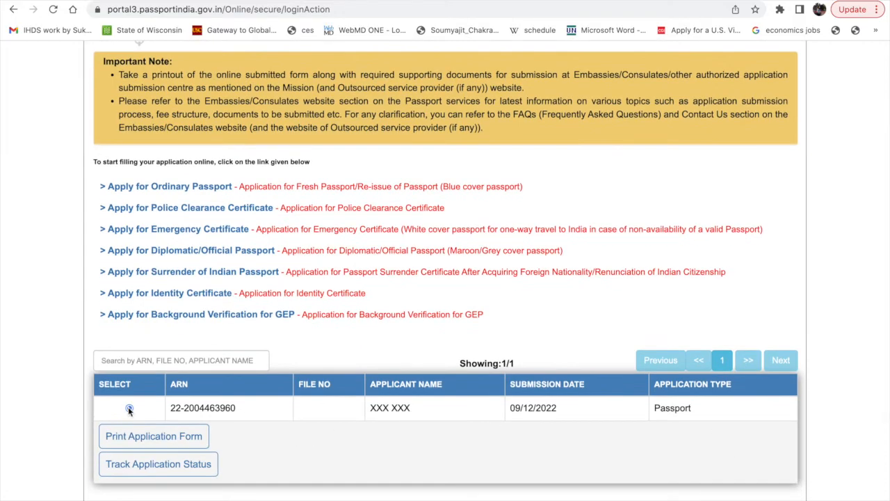
left_click(129, 409)
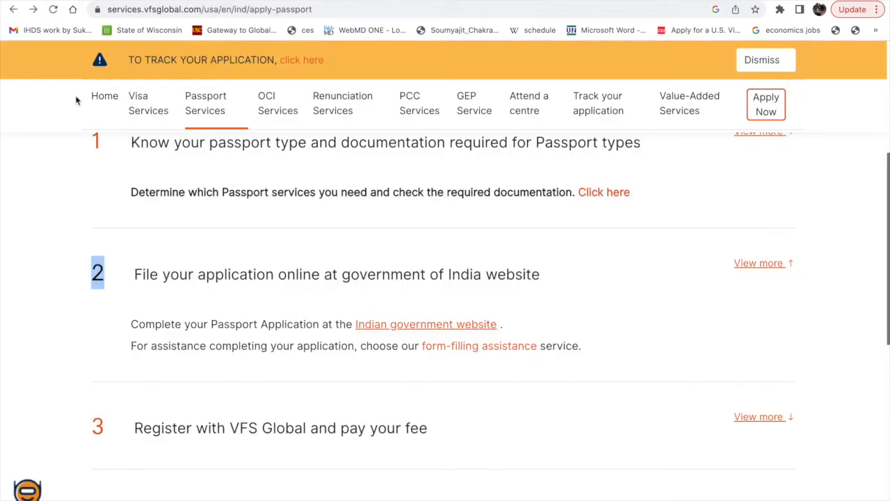
On the VFS Global passport application page, highlight step 3, "Register with VFS Global and pay your fee", and look over the remaining steps.
scroll(173, 318, "down", 2)
scroll(173, 318, "down", 1)
left_click_drag(92, 338, 431, 365)
scroll(222, 369, "down", 1)
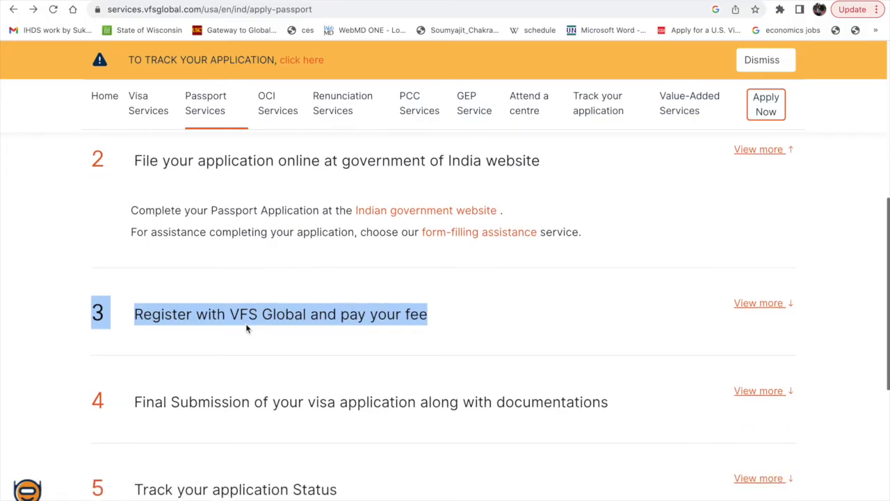
scroll(580, 303, "down", 1)
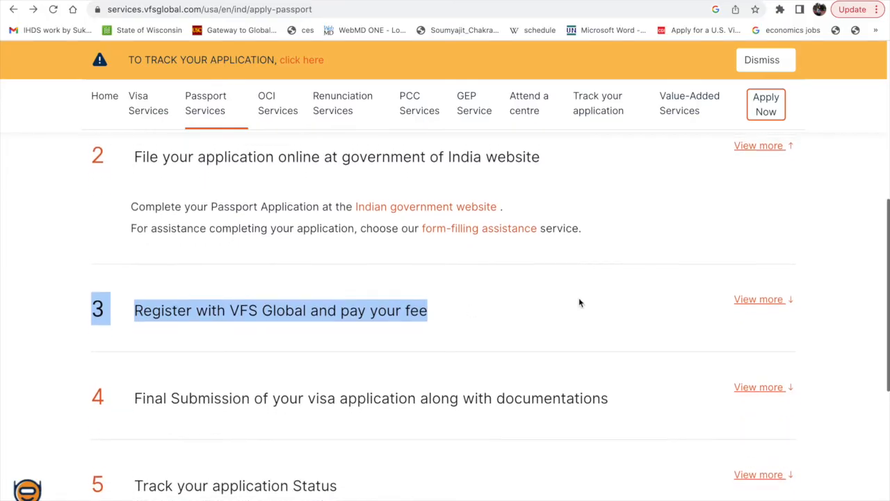
Expand step 3, "Register with VFS Global and pay your fee", and view its instructions and registration options table.
scroll(813, 213, "up", 2)
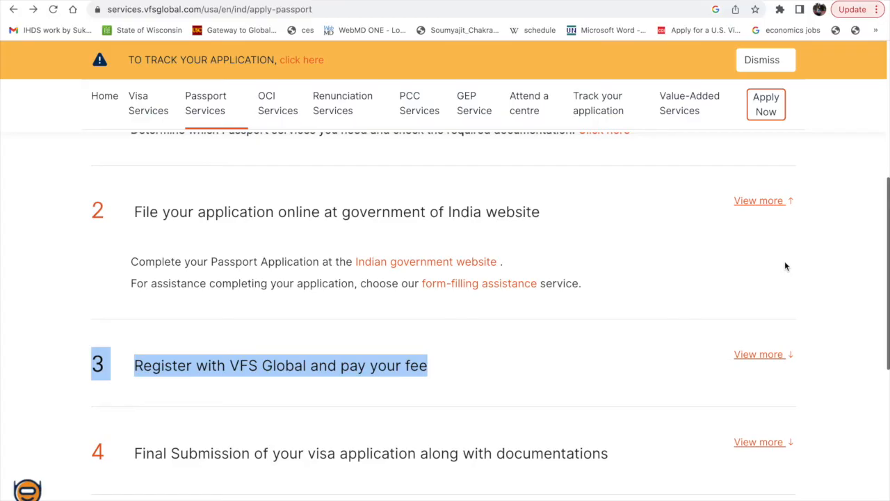
scroll(784, 266, "down", 1)
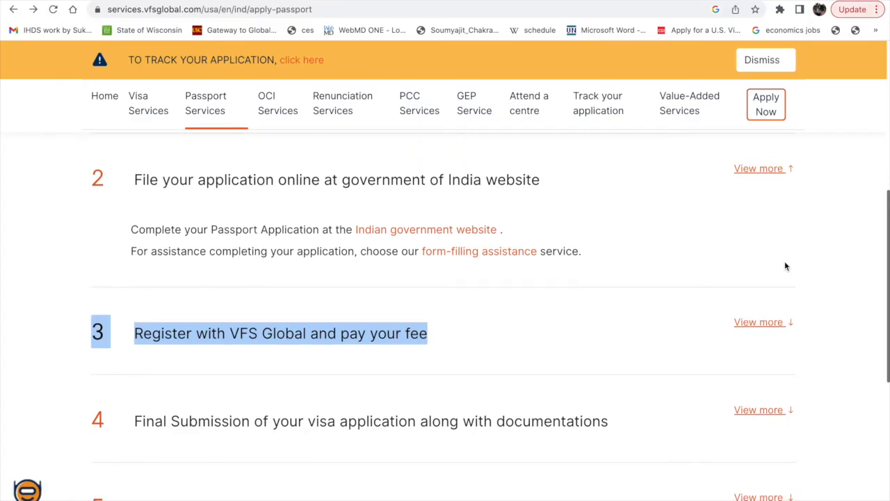
left_click(744, 314)
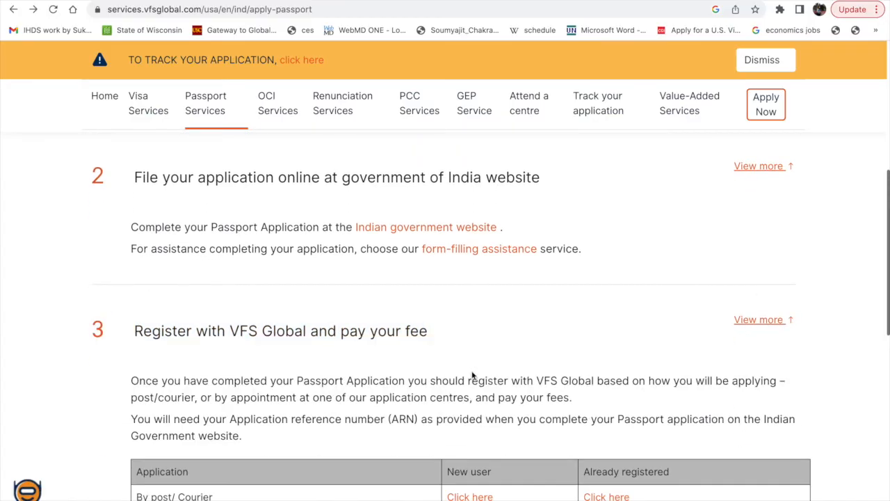
scroll(420, 409, "down", 4)
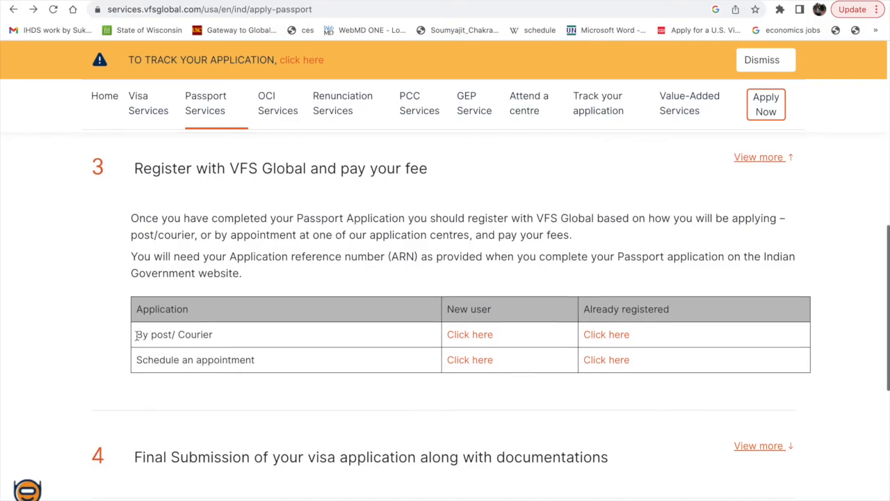
Highlight the "By post/ Courier" and "Schedule an appointment" options in step 3, followed by the step's heading.
left_click_drag(138, 335, 210, 336)
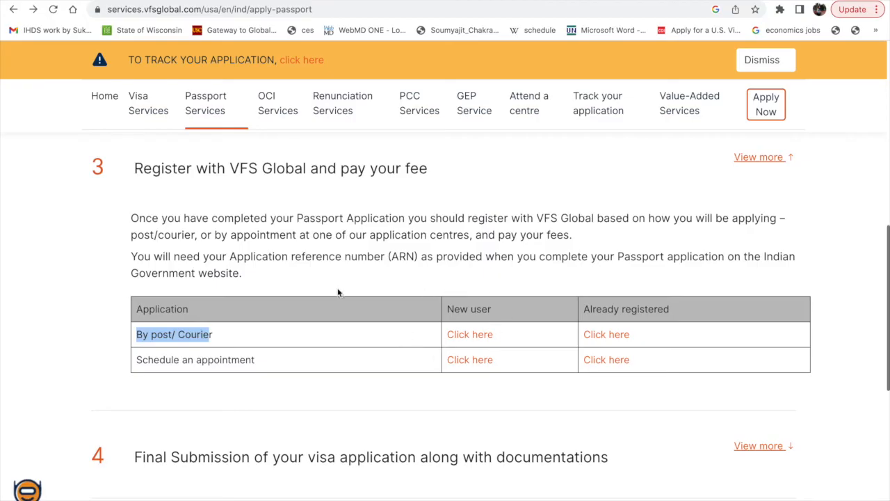
left_click_drag(137, 360, 258, 359)
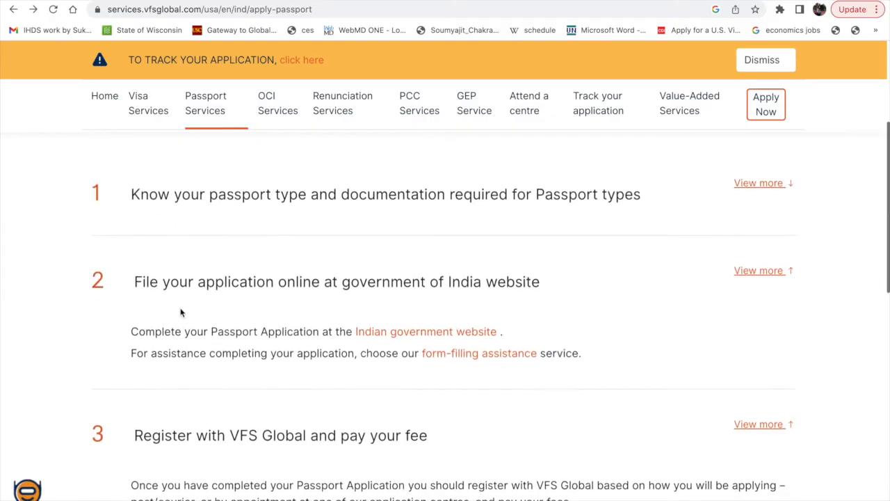
scroll(252, 435, "down", 4)
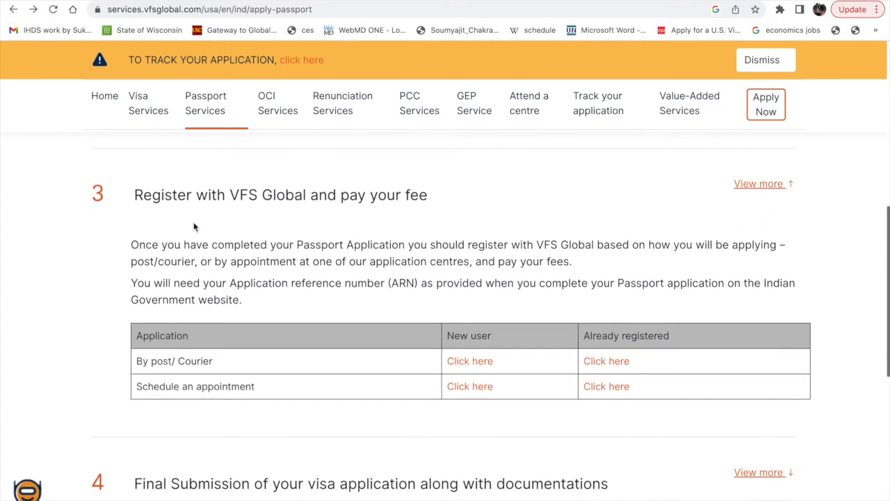
left_click_drag(143, 200, 422, 197)
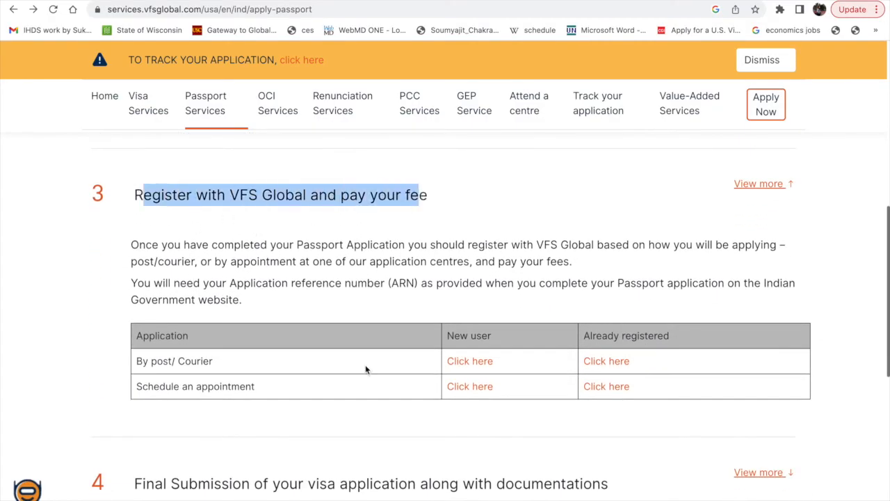
scroll(365, 364, "down", 1)
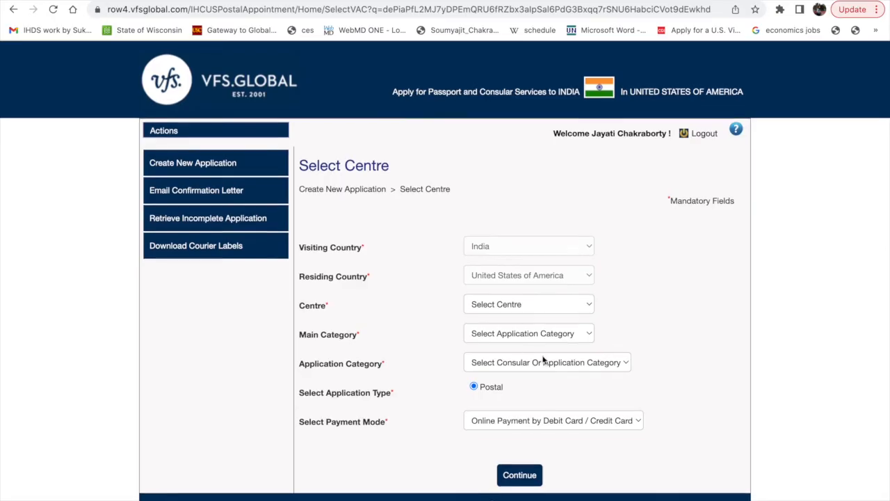
Choose centre Washington DC, main category Re-issuance of Passport / Fresh Passport and application category Passport going to Expire/Already Expired-10 Years Validity, and continue.
left_click(550, 306)
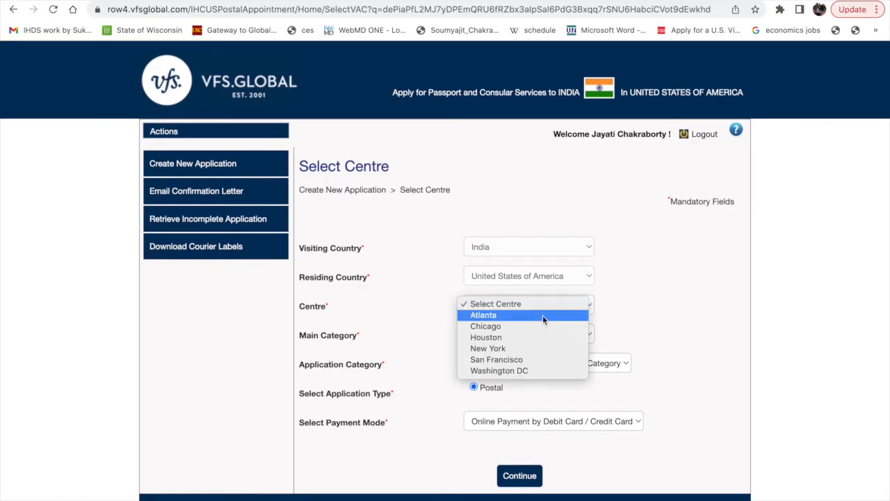
left_click(511, 369)
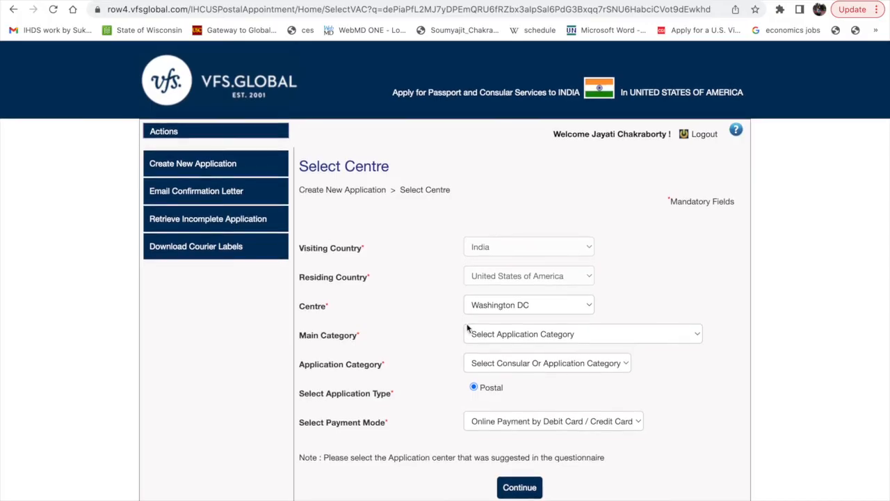
left_click(485, 335)
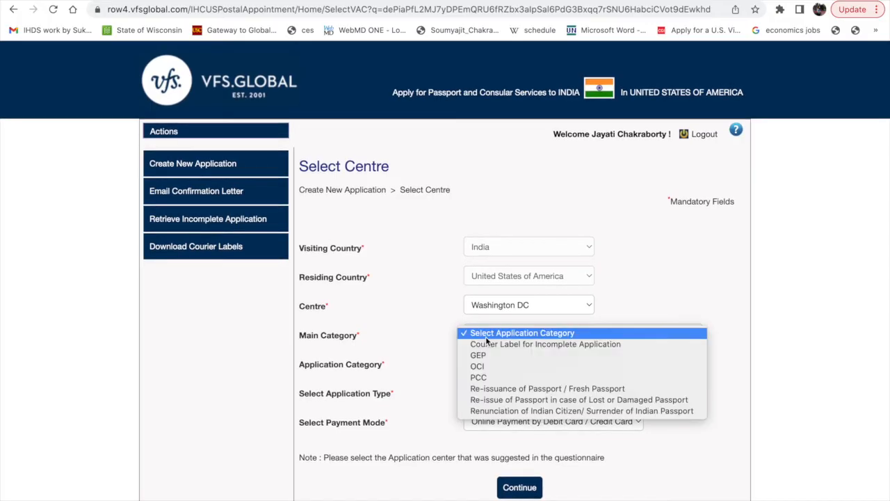
left_click(521, 387)
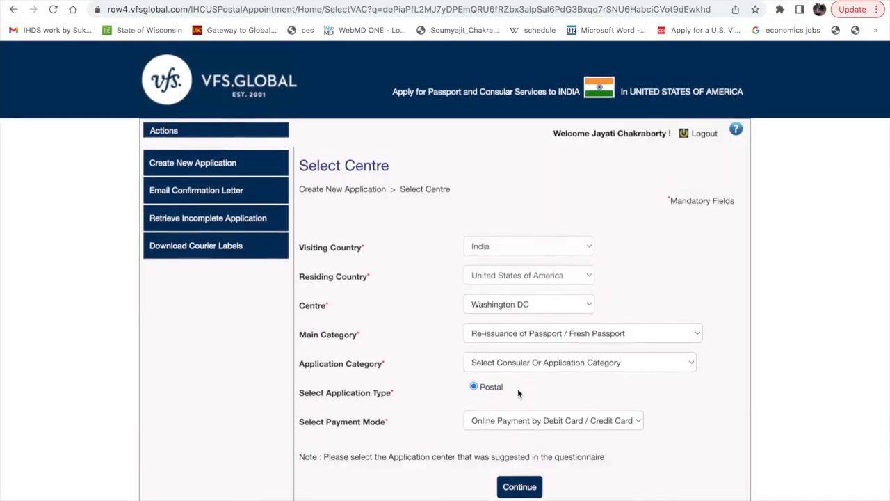
left_click(566, 365)
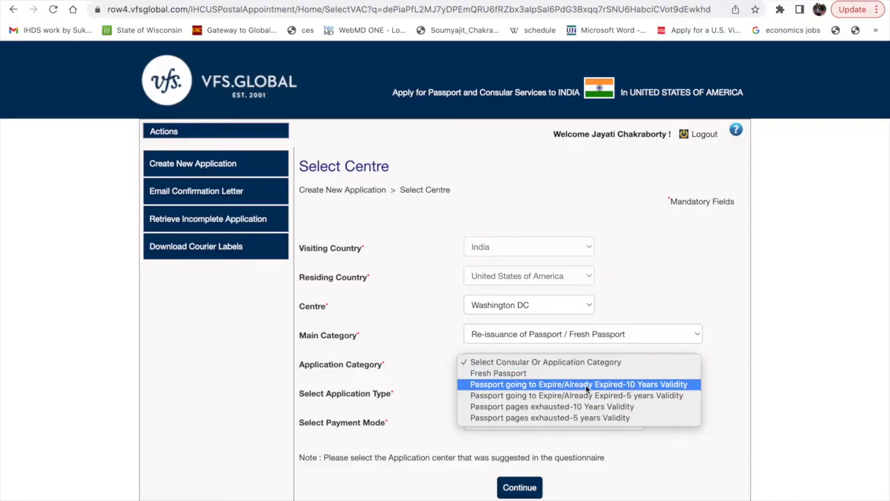
left_click(636, 385)
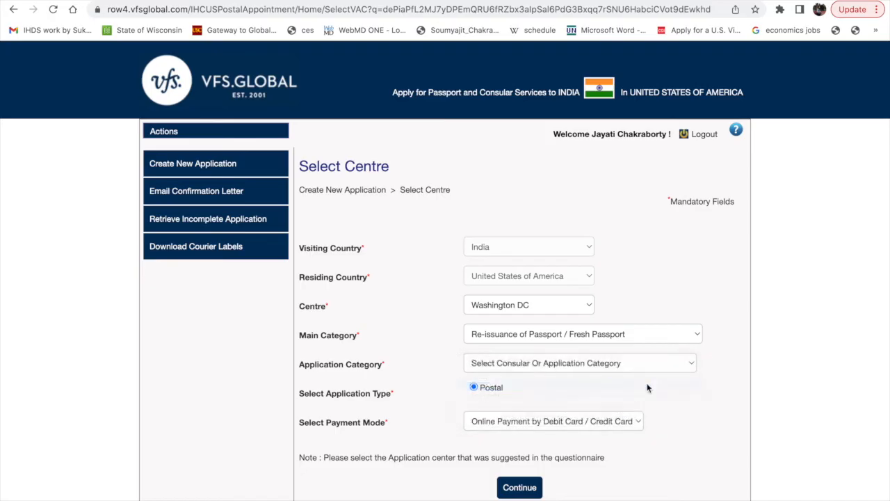
left_click(518, 489)
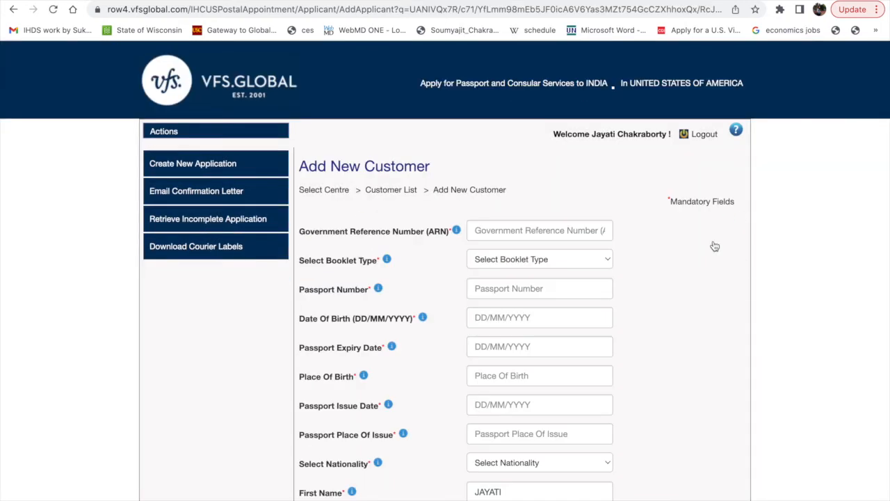
Paste the government reference number (ARN) into the new customer form and choose Ordinary Booklet as the booklet type.
left_click(516, 230)
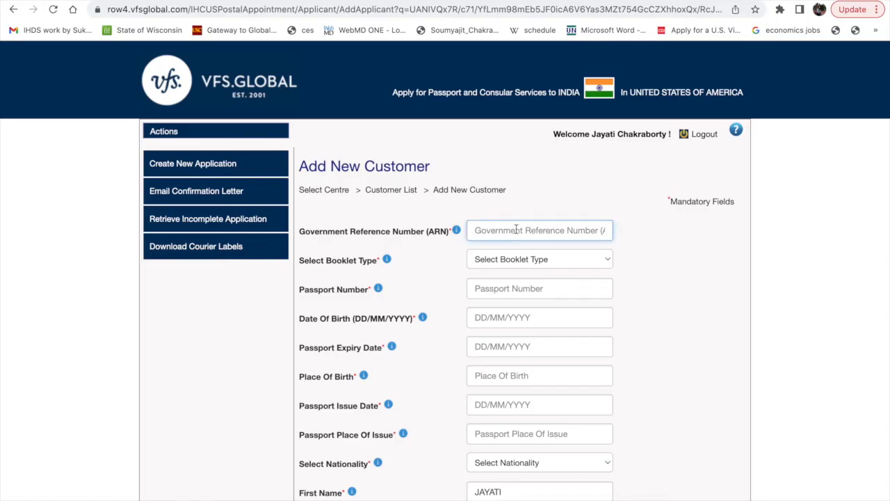
key("ctrl+v")
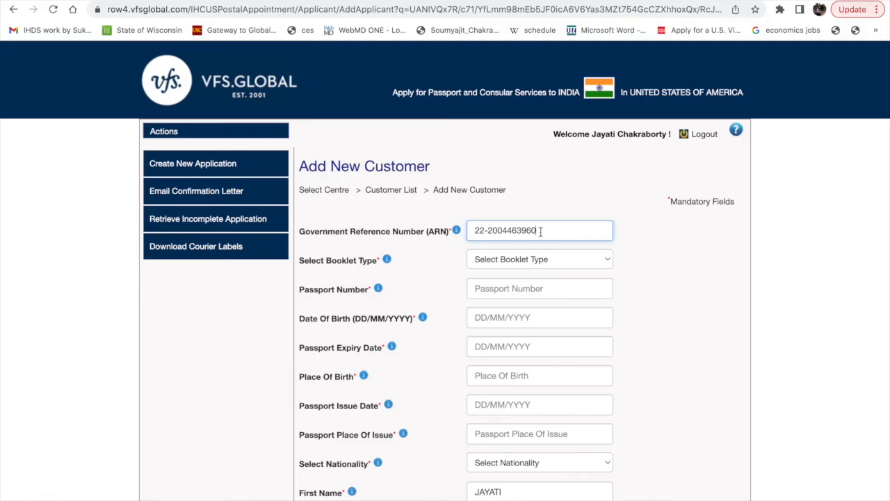
left_click(557, 262)
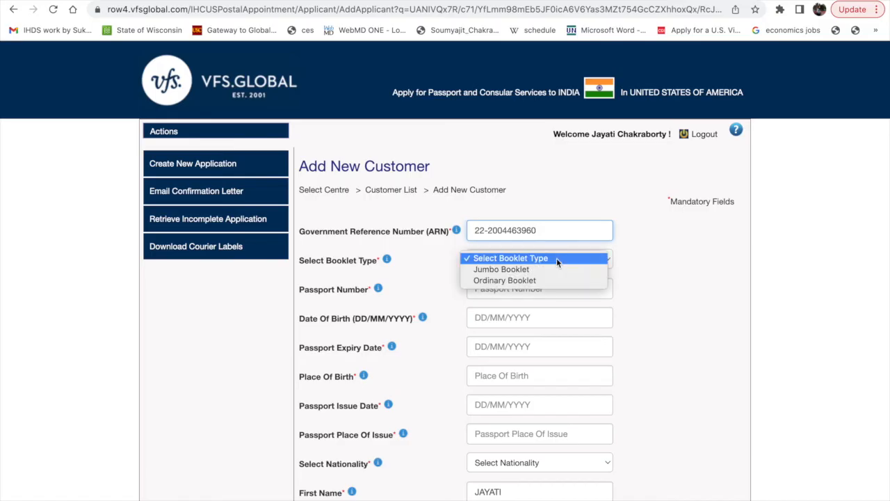
left_click(531, 280)
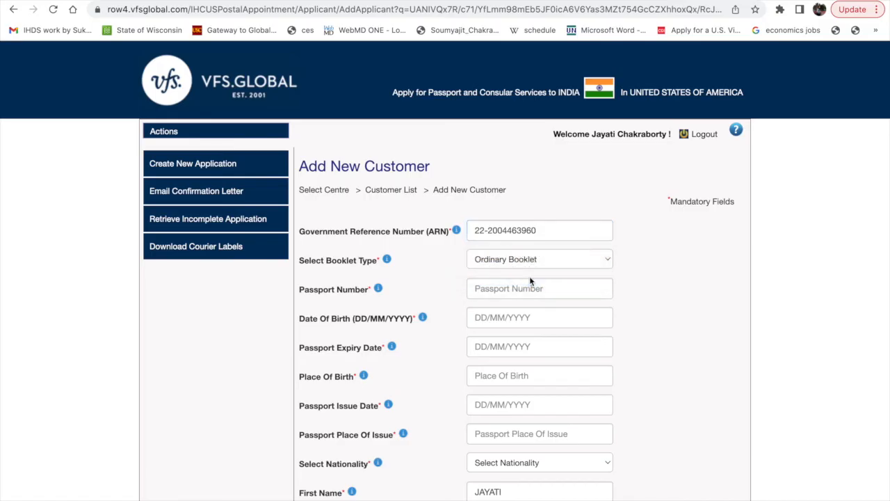
Enter the applicant's passport number and date of birth in the new customer form.
scroll(529, 276, "down", 1)
left_click(533, 276)
type("A1111111")
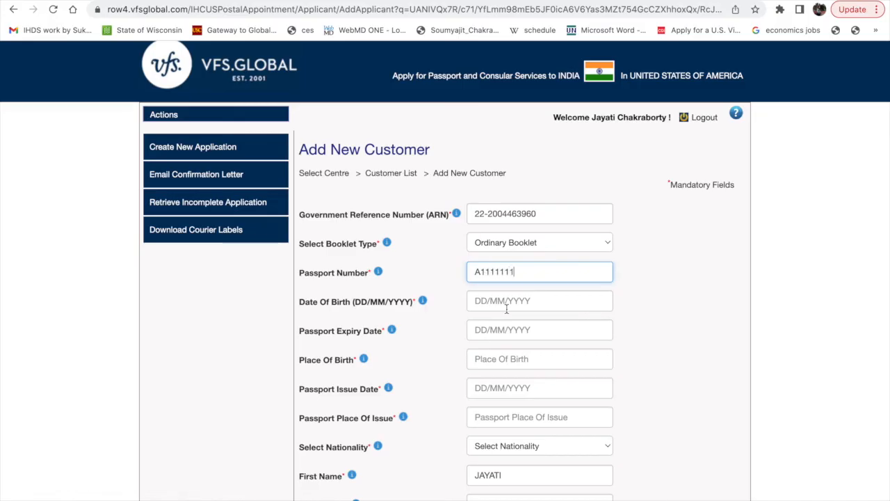
left_click(506, 305)
type("01/01/2001")
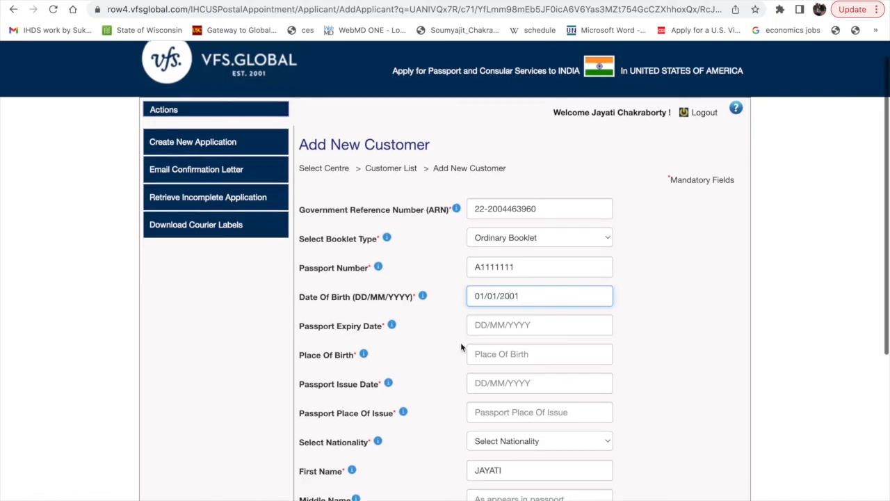
Set the passport expiry date to 01/01/2023.
scroll(460, 348, "down", 1)
key("Tab")
type("01/")
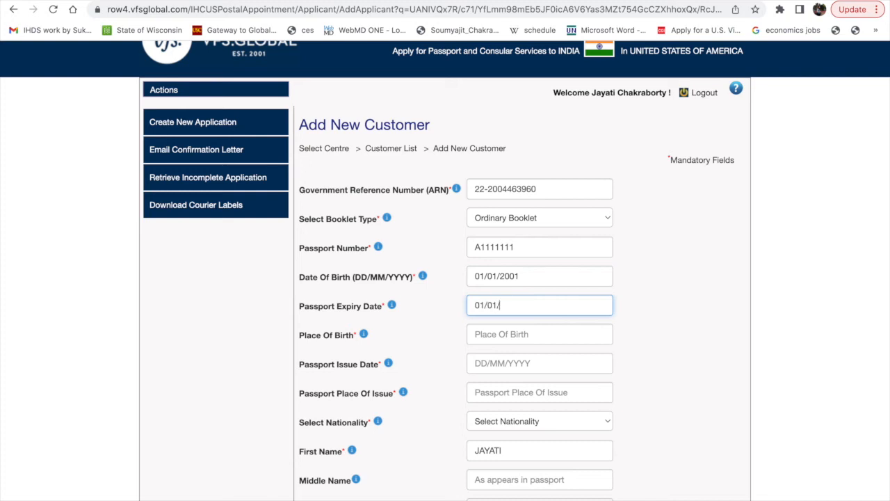
type("01/2012")
scroll(483, 340, "down", 2)
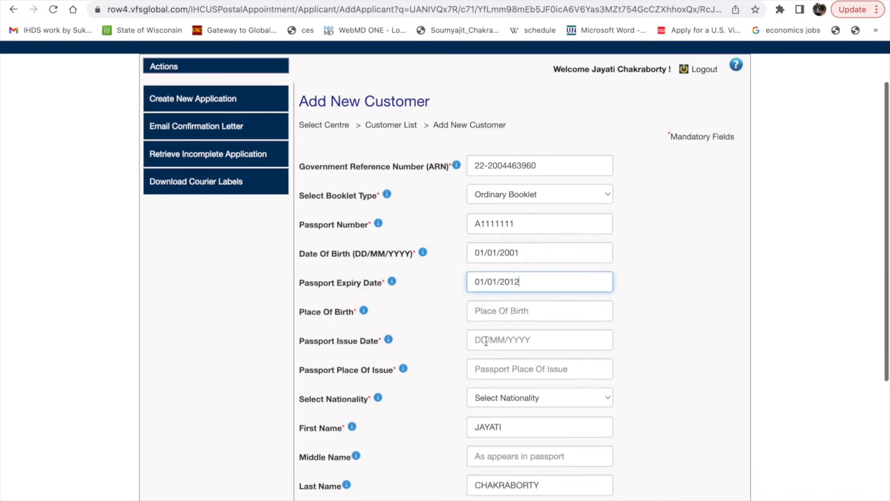
key("BackSpace")
key("BackSpace")
type("23")
Enter Kolkata as the place of birth and 01/01/2012 as the passport issue date.
left_click(485, 288)
type("Kolkata")
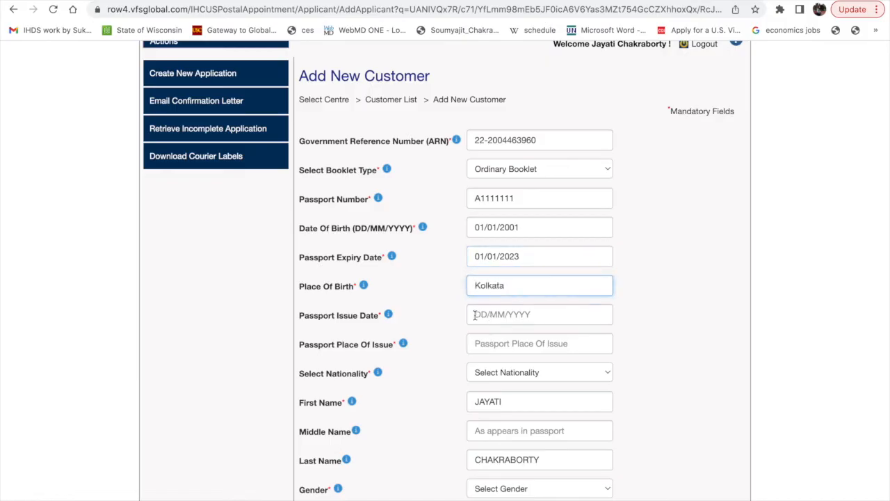
left_click(475, 315)
type("01/")
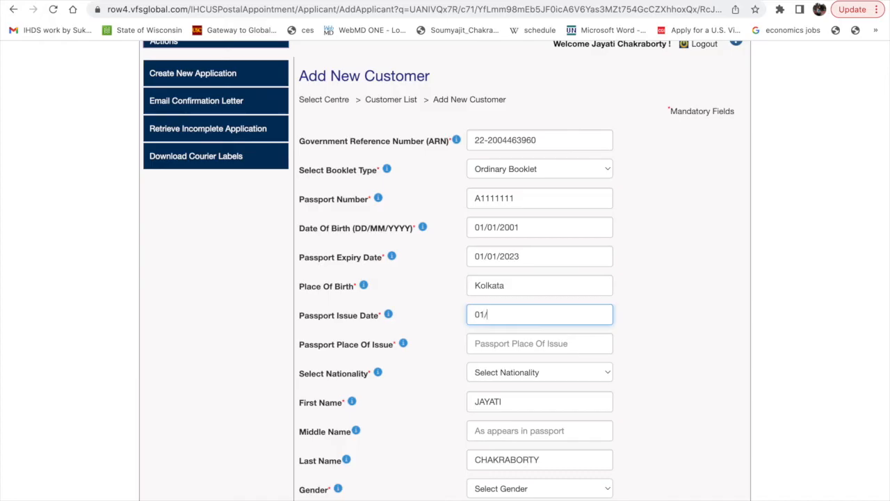
type("01/2012")
scroll(443, 354, "down", 2)
scroll(522, 275, "down", 1)
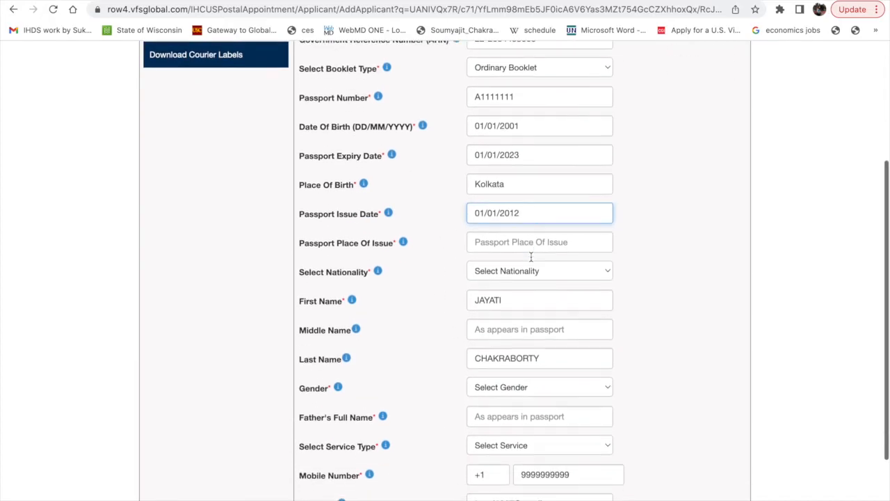
Enter KOLKATA as the passport place of issue and select INDIA as the nationality.
left_click(501, 242)
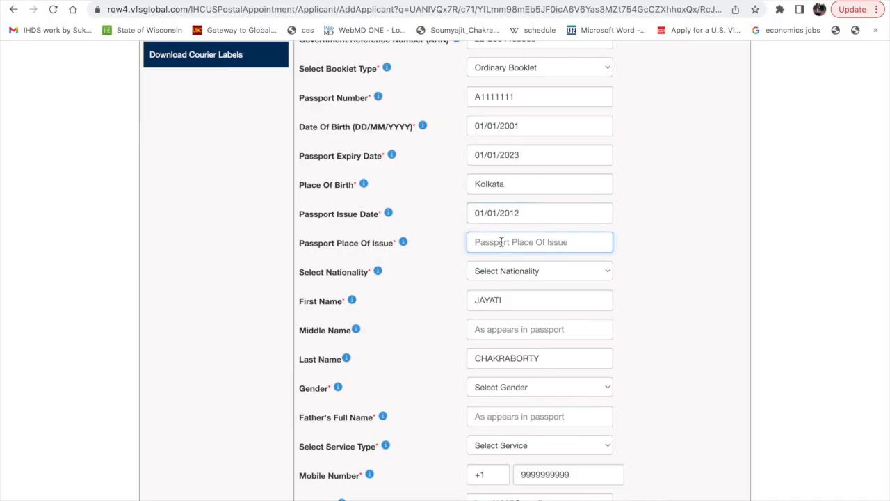
type("KO")
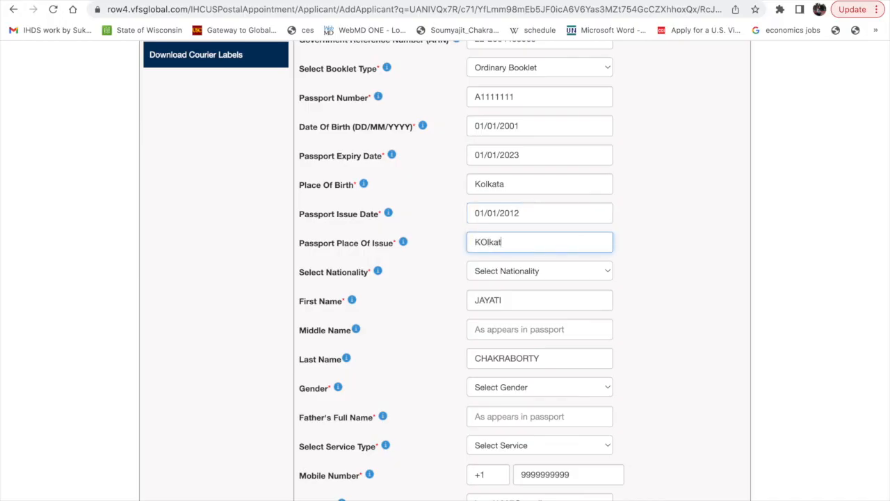
type("LKAY")
scroll(463, 304, "down", 1)
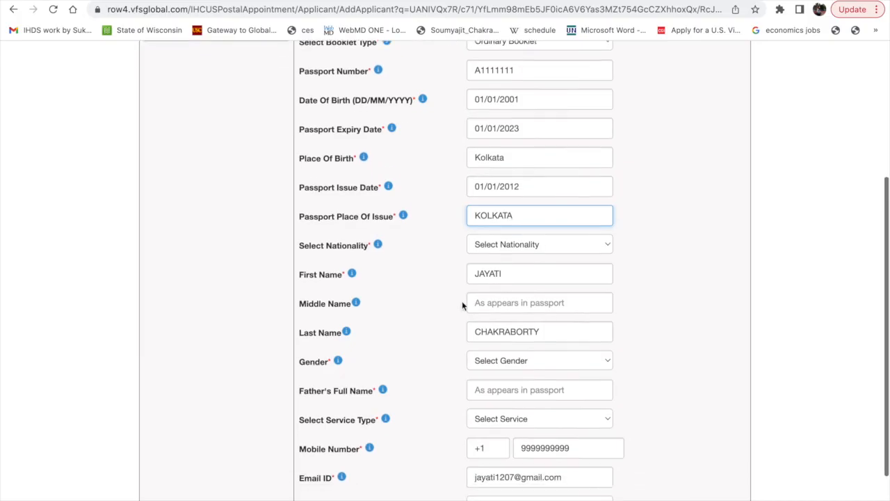
left_click(496, 245)
left_click(493, 252)
Look over the remaining customer details and set the gender to Female.
scroll(411, 302, "down", 2)
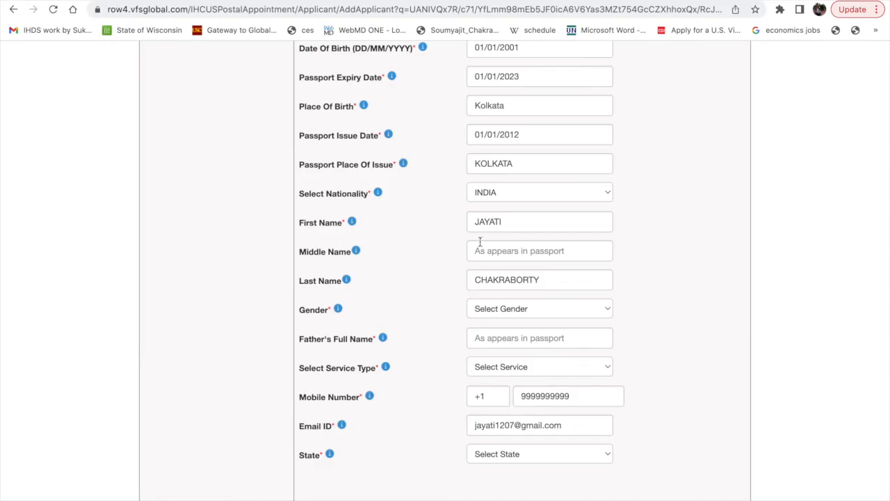
scroll(479, 241, "down", 1)
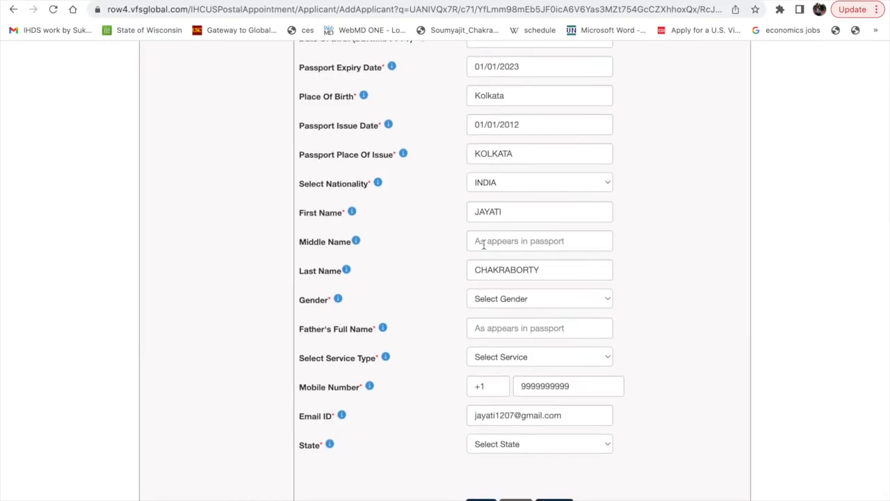
scroll(453, 366, "down", 1)
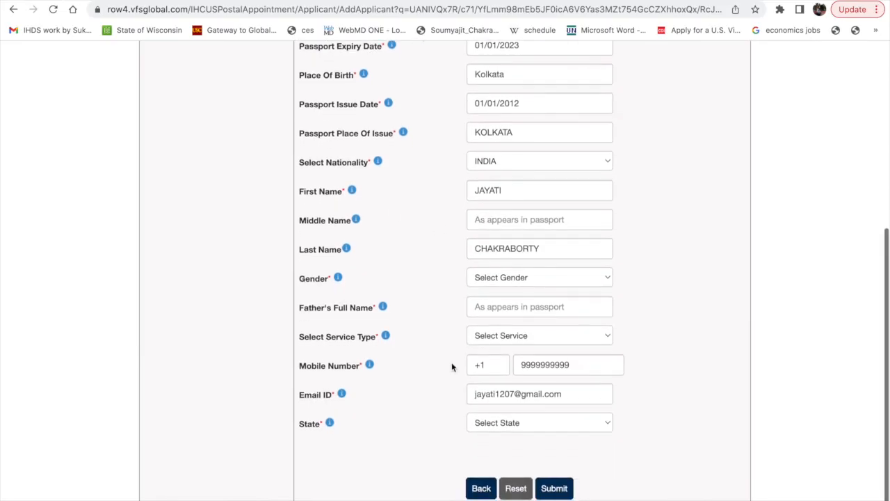
left_click(543, 277)
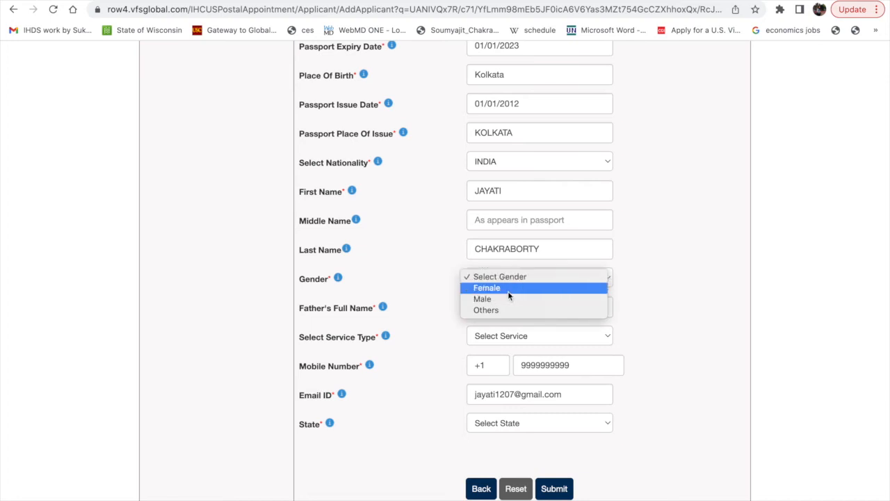
left_click(507, 289)
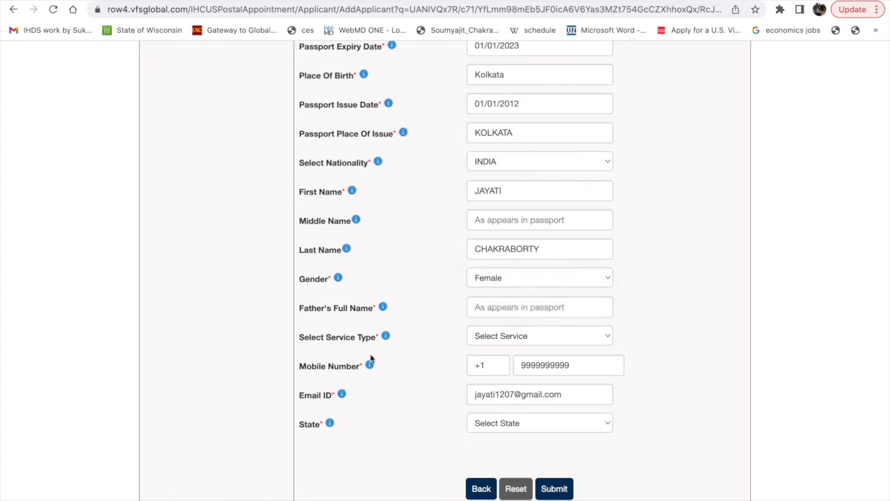
Enter the father's full name and set the service type to Tatkal.
left_click(514, 308)
left_click(670, 343)
left_click(517, 312)
type("XXX")
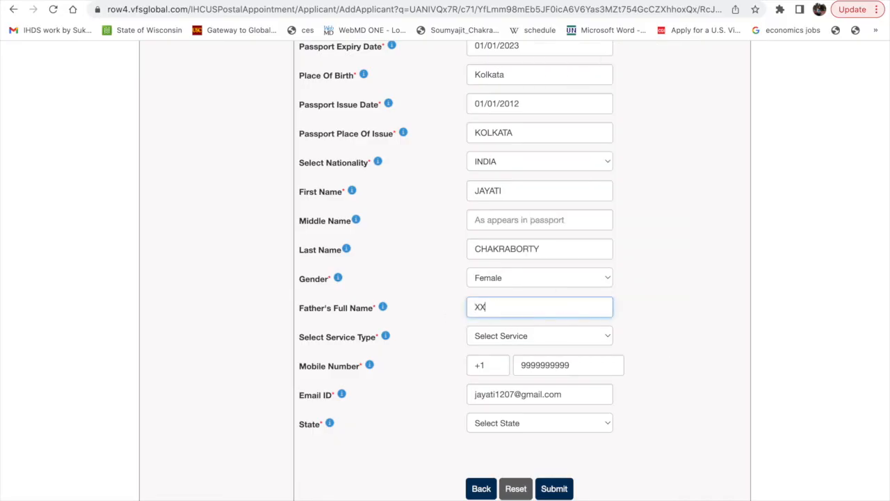
left_click(495, 336)
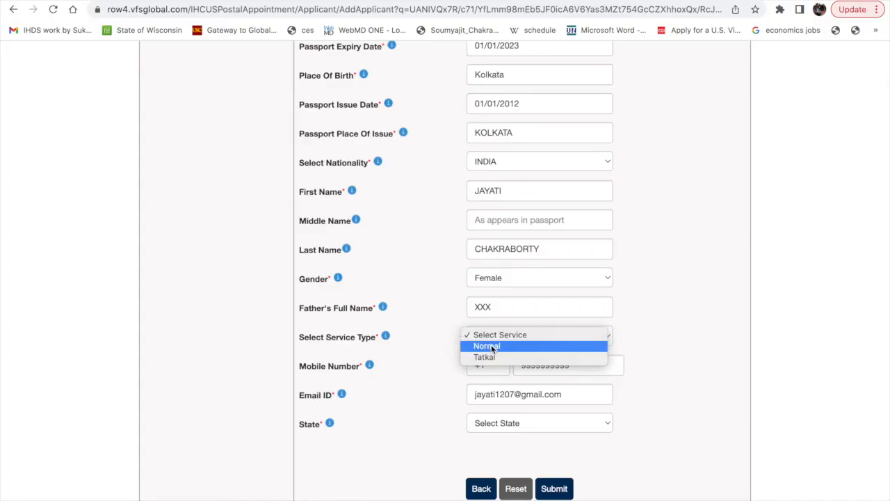
left_click(490, 356)
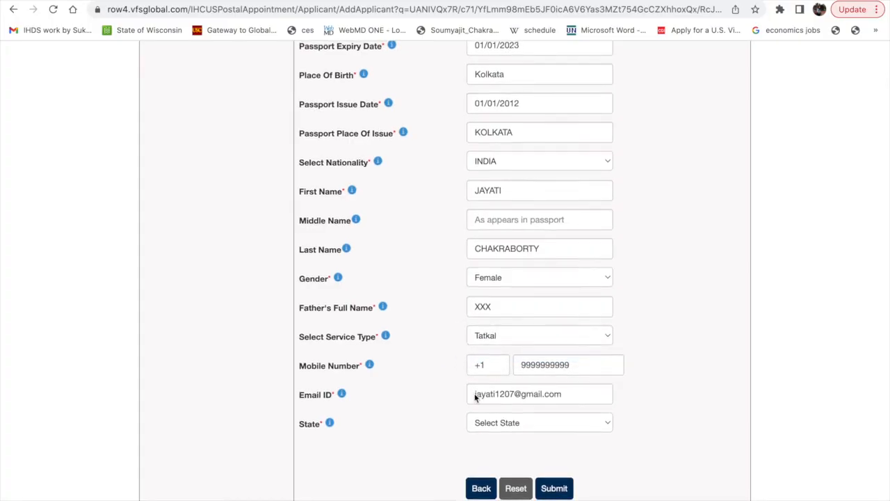
Review the filled-in fields of the new customer form from the government reference number down to the state.
scroll(514, 393, "up", 4)
scroll(527, 396, "up", 2)
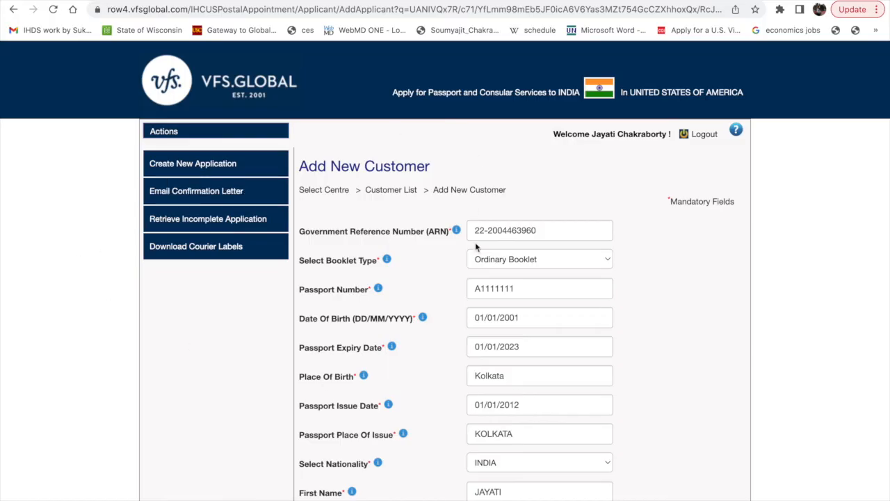
scroll(475, 245, "down", 2)
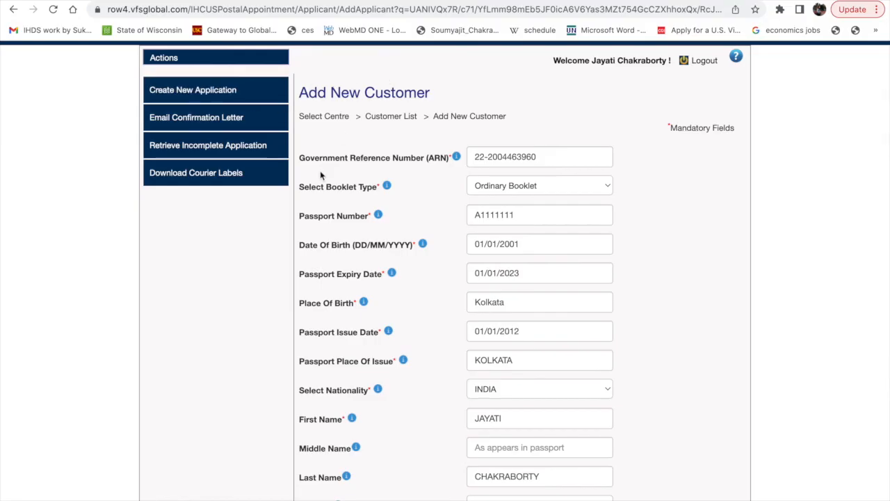
scroll(384, 182, "down", 1)
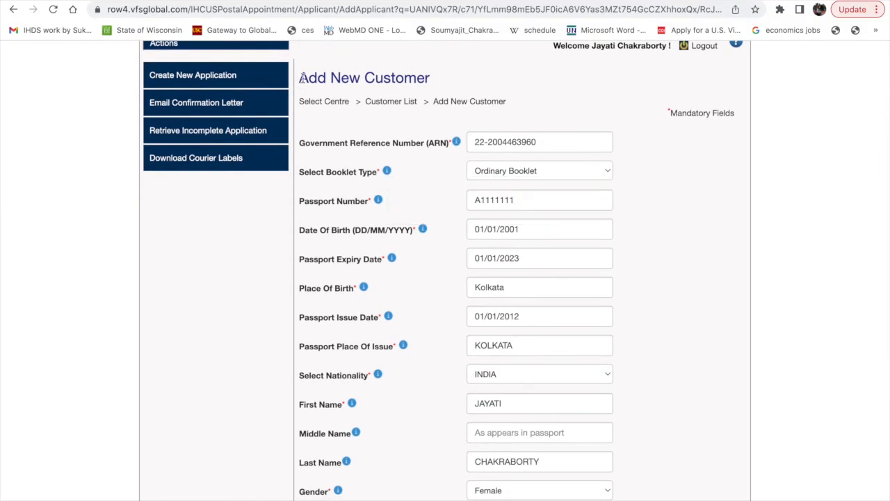
scroll(439, 285, "down", 1)
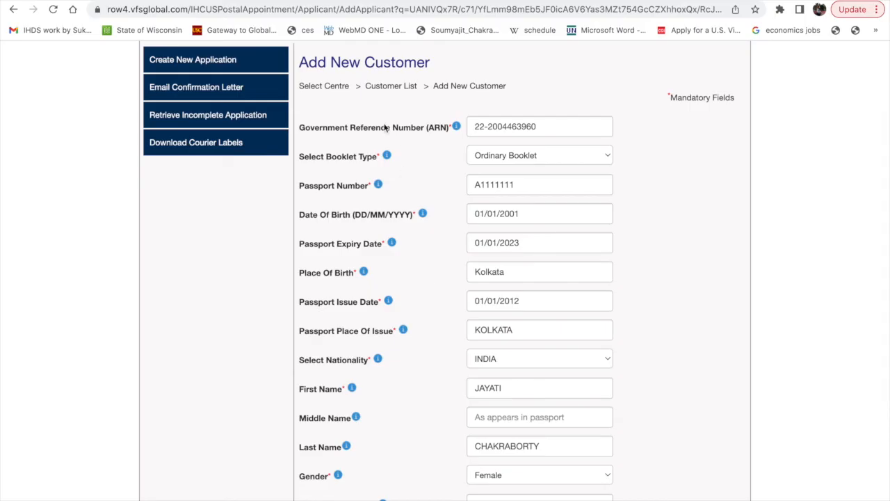
scroll(314, 164, "down", 1)
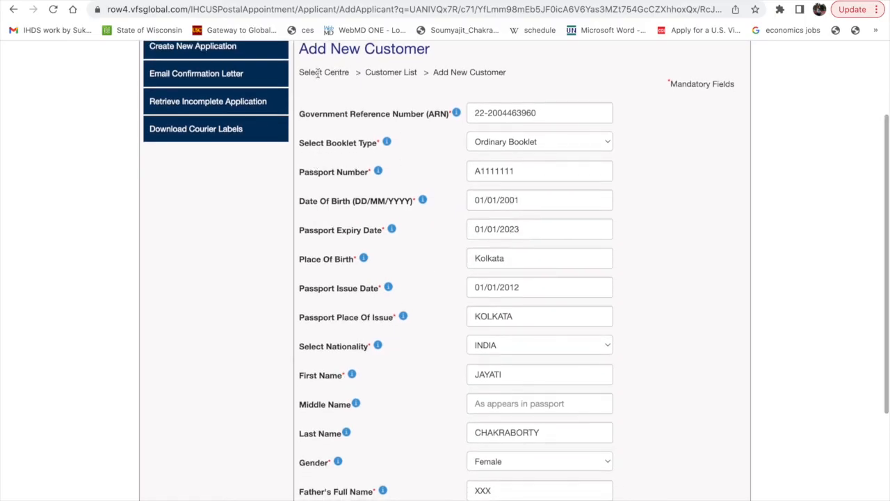
scroll(556, 363, "down", 2)
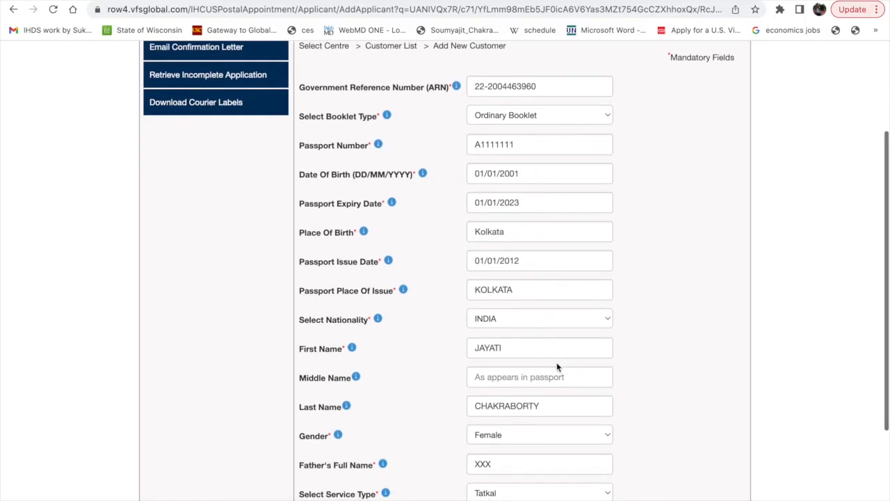
scroll(678, 333, "down", 1)
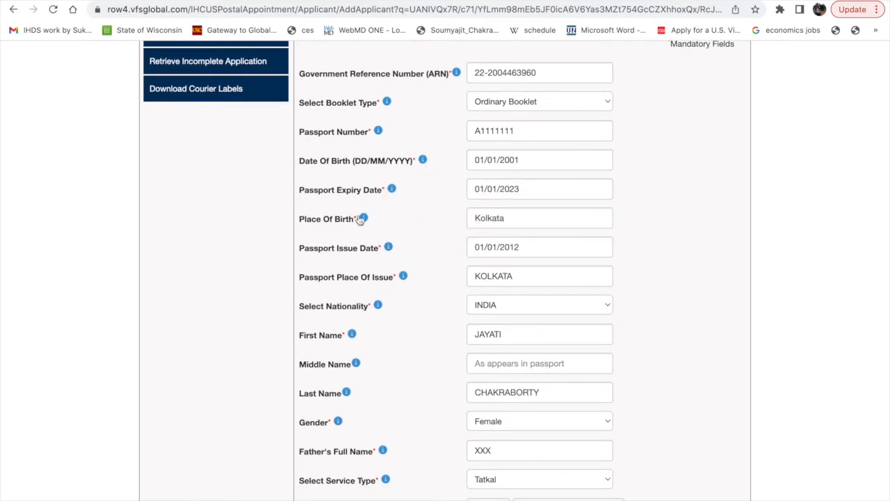
scroll(362, 326, "down", 2)
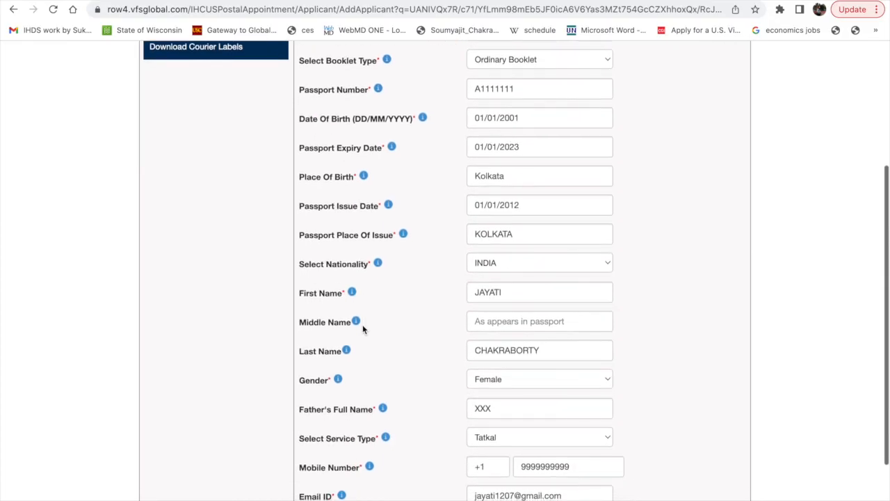
scroll(383, 427, "down", 3)
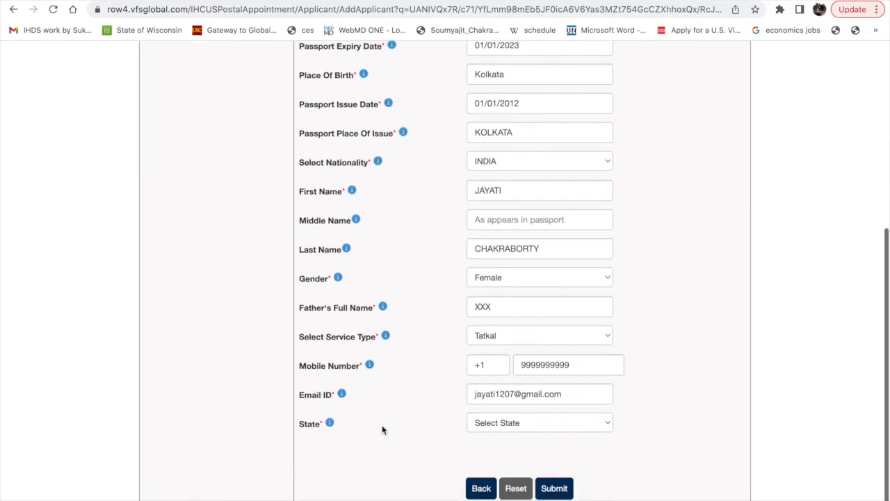
Submit the new customer details, supplying Virginia as the required state.
left_click(554, 489)
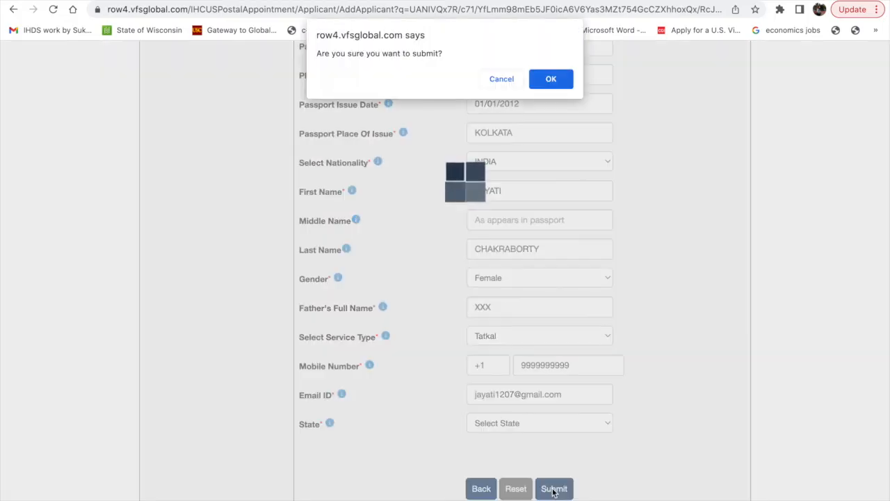
left_click(560, 80)
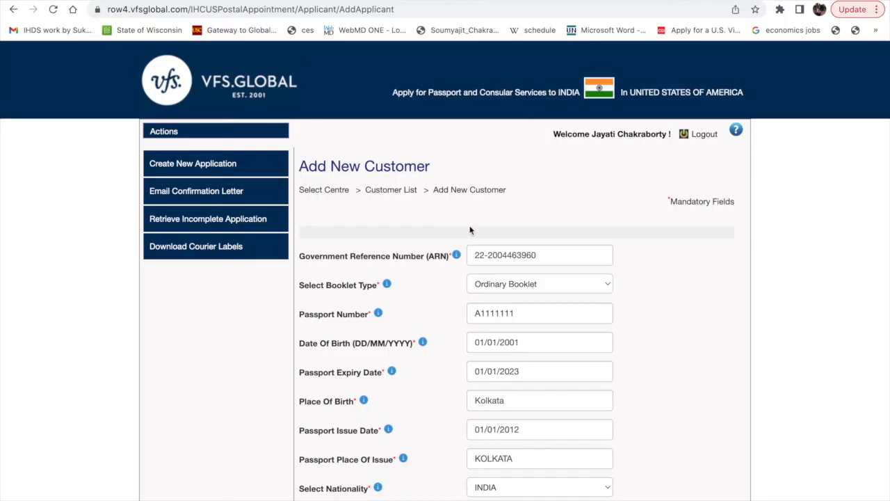
scroll(470, 229, "down", 3)
scroll(467, 240, "down", 3)
left_click(510, 428)
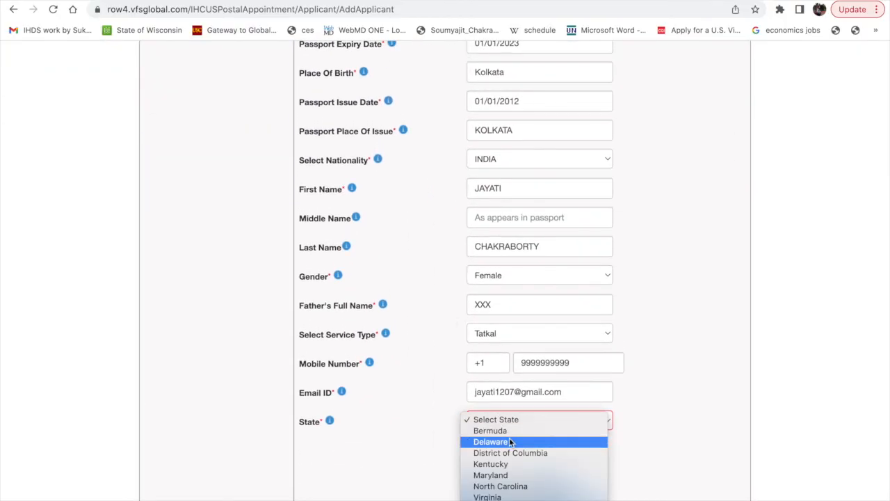
left_click(499, 495)
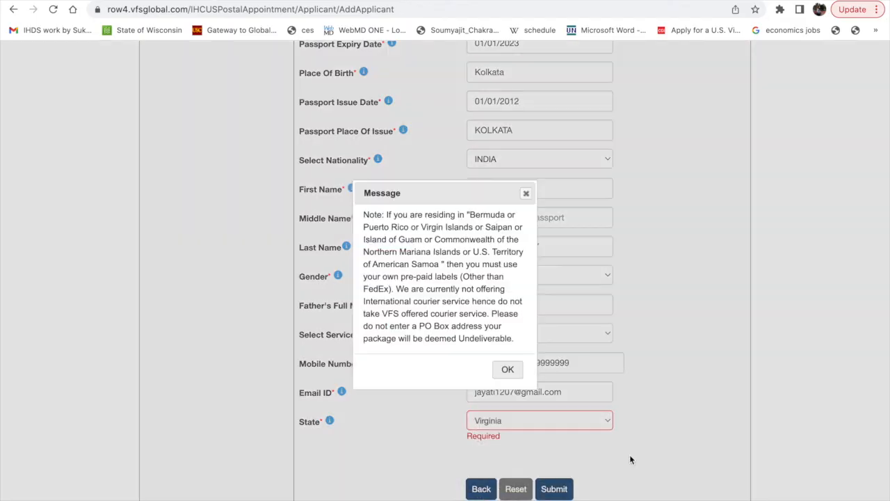
left_click(507, 372)
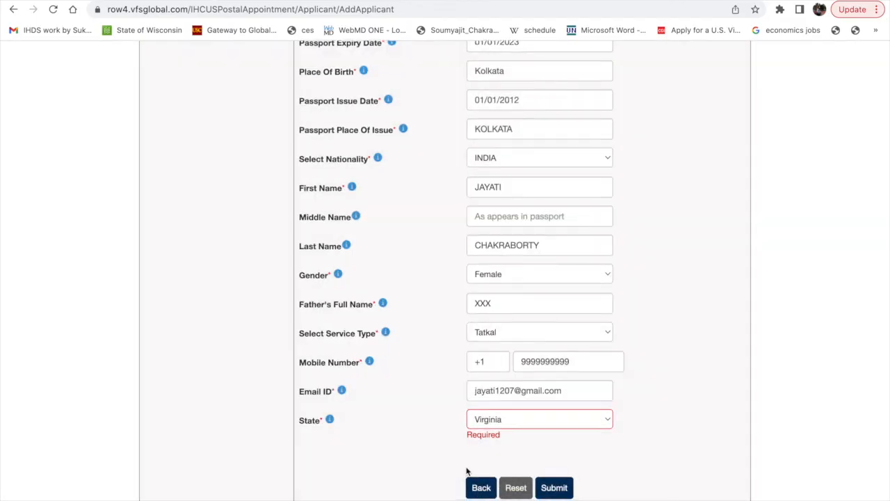
left_click(554, 490)
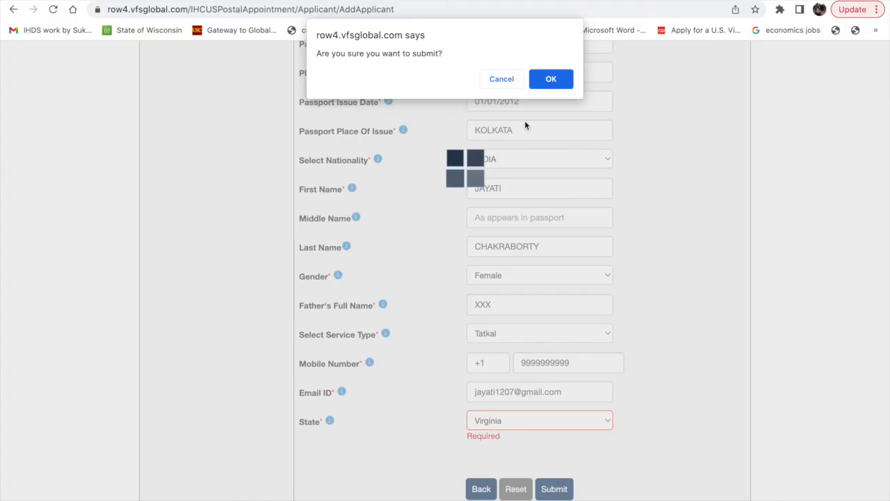
left_click(551, 79)
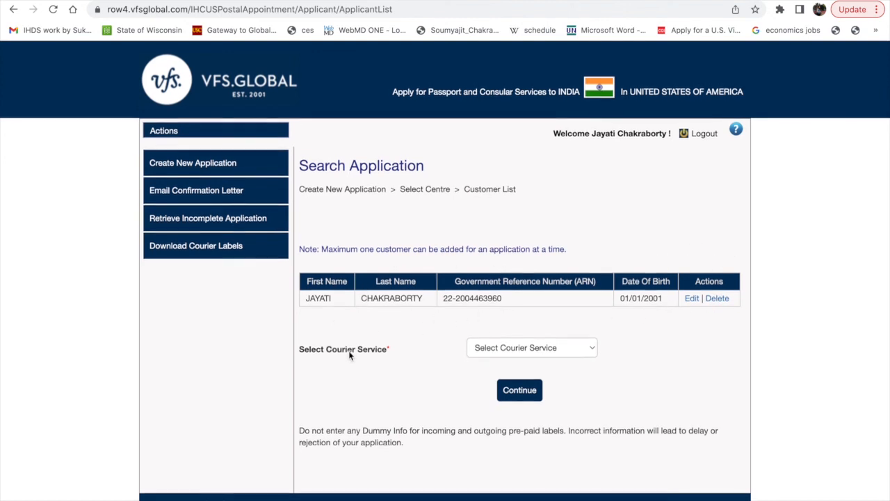
Choose the VFS offered courier service for the application and continue to the value added services.
left_click(554, 350)
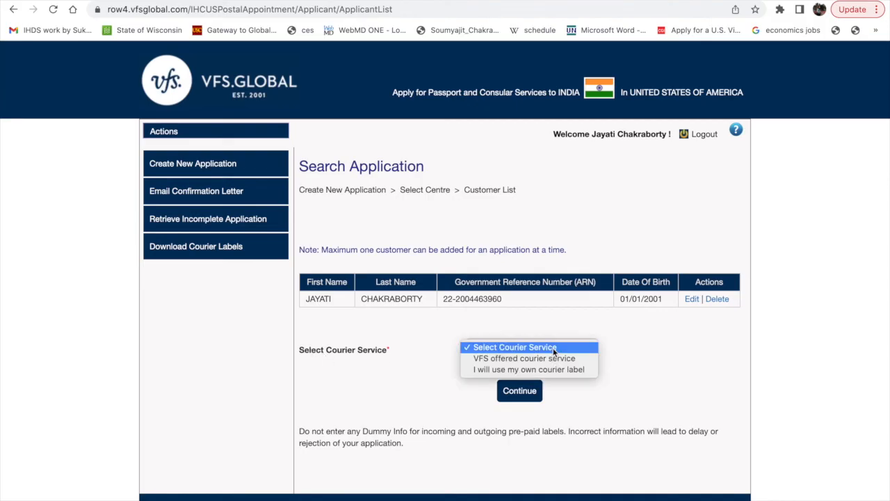
left_click(501, 358)
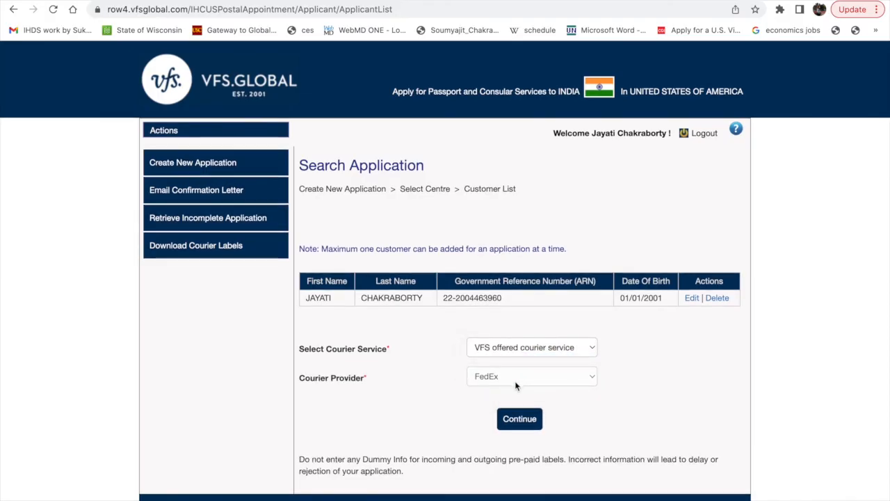
left_click(526, 424)
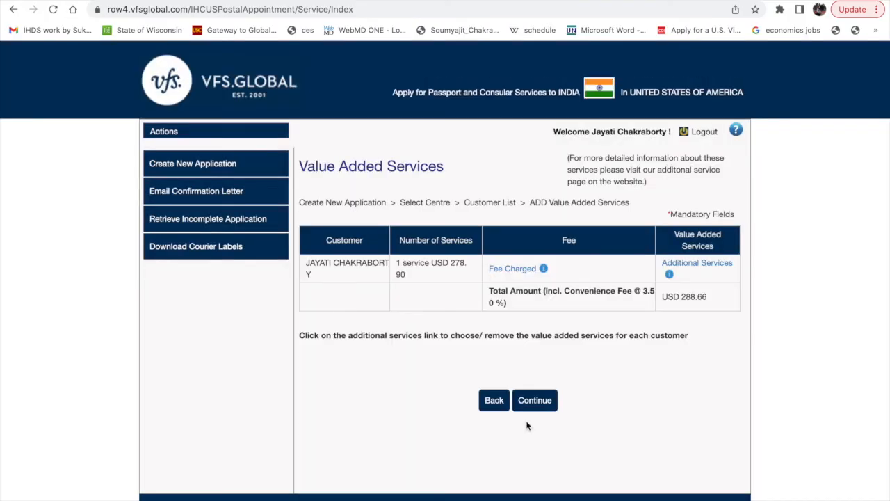
Check the total amount and proceed to the mailing address without adding any additional services.
left_click_drag(662, 297, 712, 300)
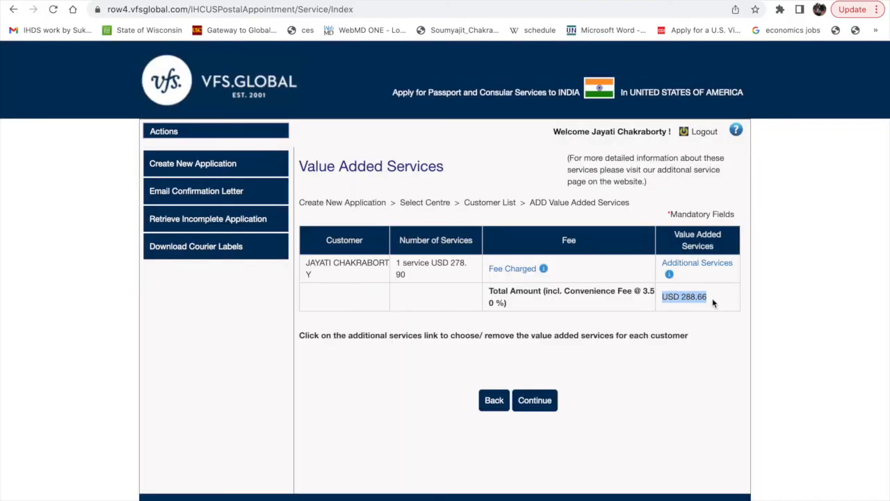
left_click(532, 401)
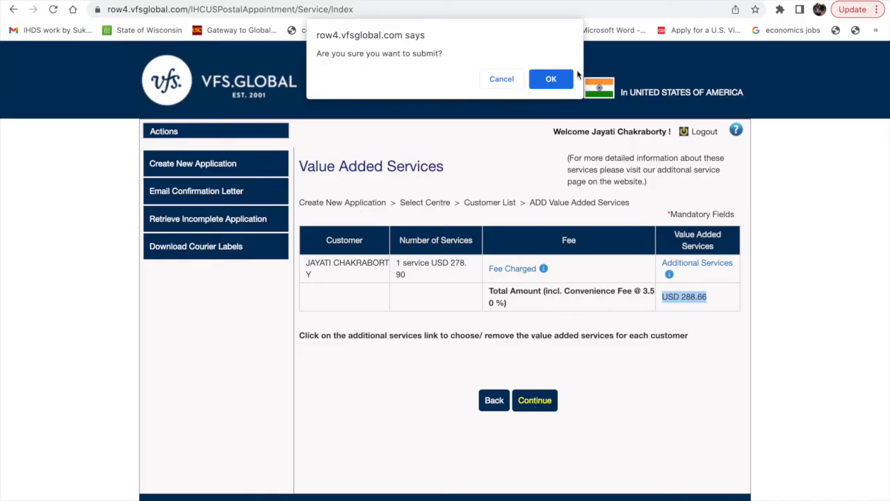
left_click(551, 78)
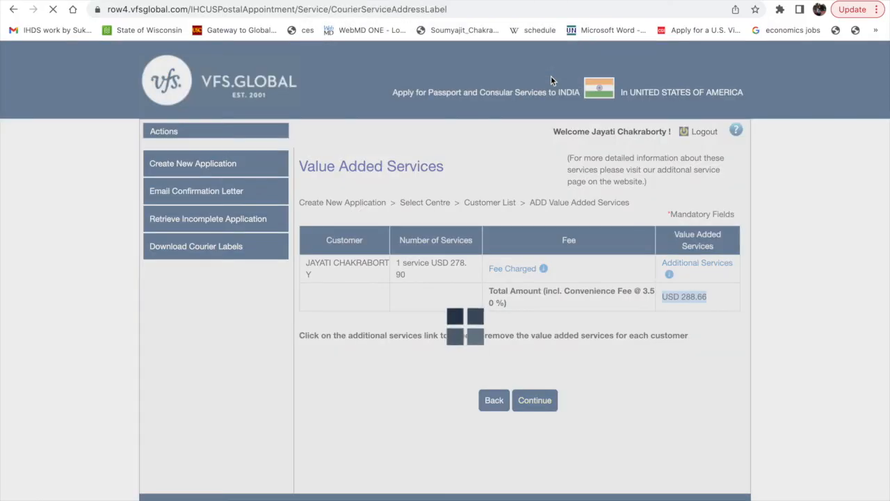
Look over the customer mailing address form and open the application search for downloading courier labels.
scroll(408, 328, "down", 1)
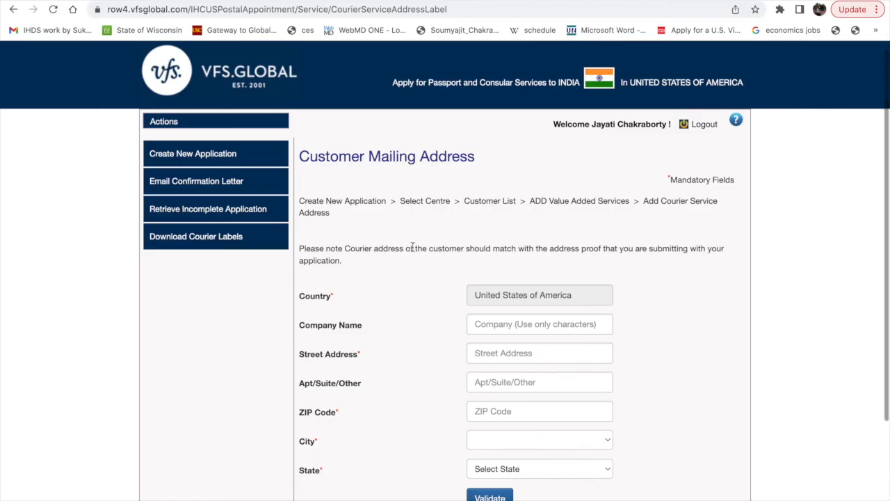
scroll(436, 301, "down", 1)
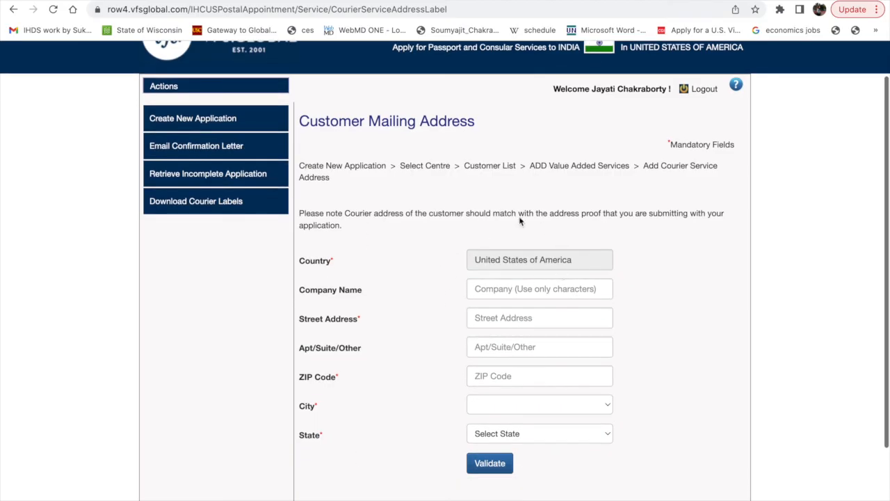
scroll(342, 326, "down", 1)
scroll(342, 328, "down", 3)
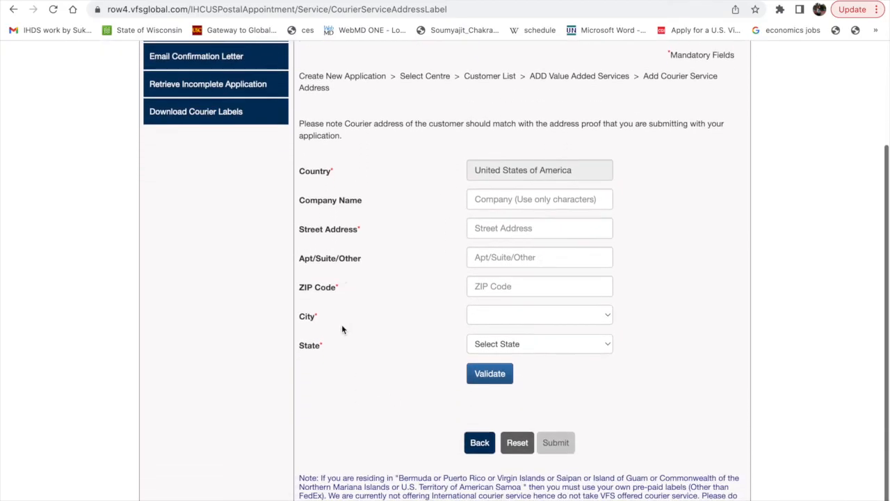
left_click(213, 99)
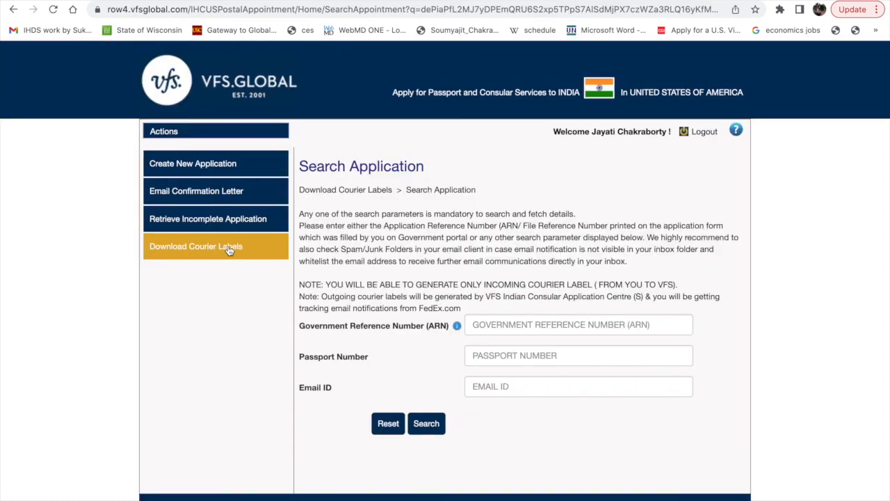